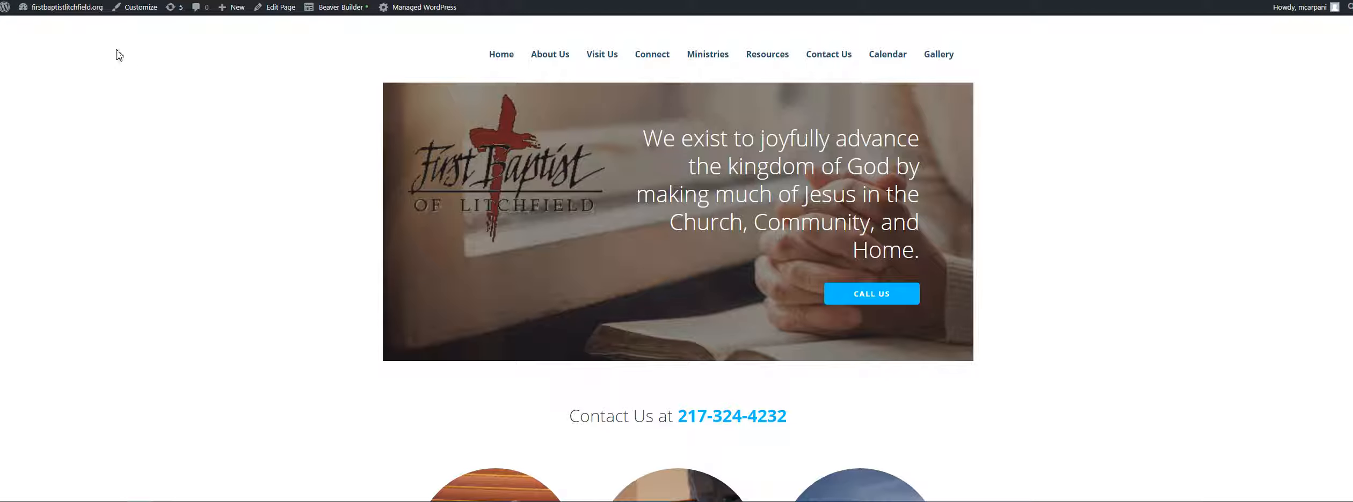
# - Visit the site's home page from the WordPress dashboard, look over its sections, and open it for editing in Beaver Builder
pyautogui.moveTo(67, 12)
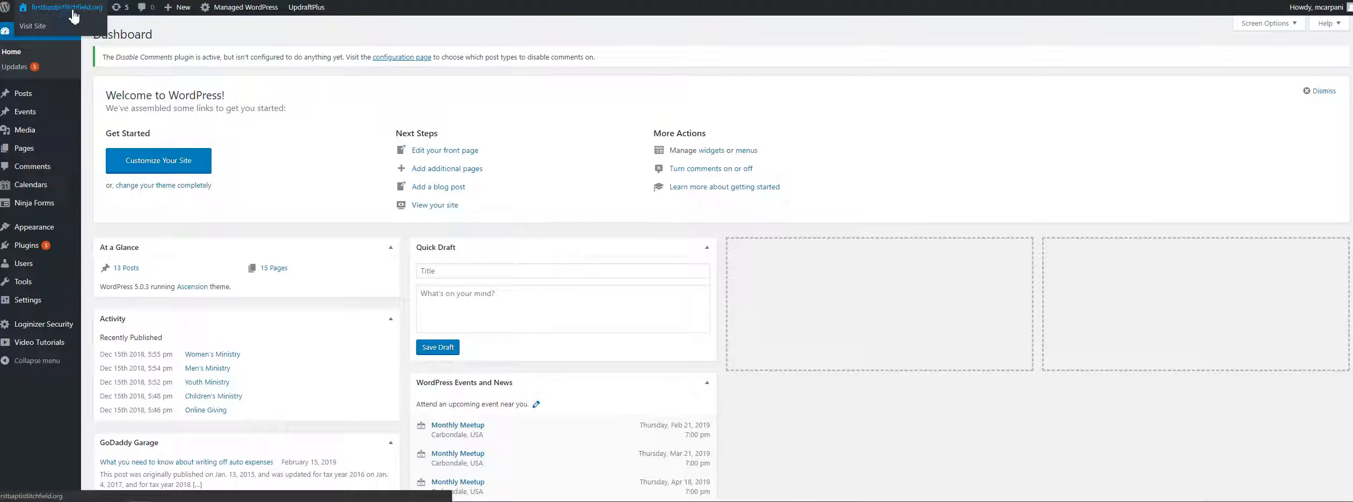
pyautogui.click(36, 31)
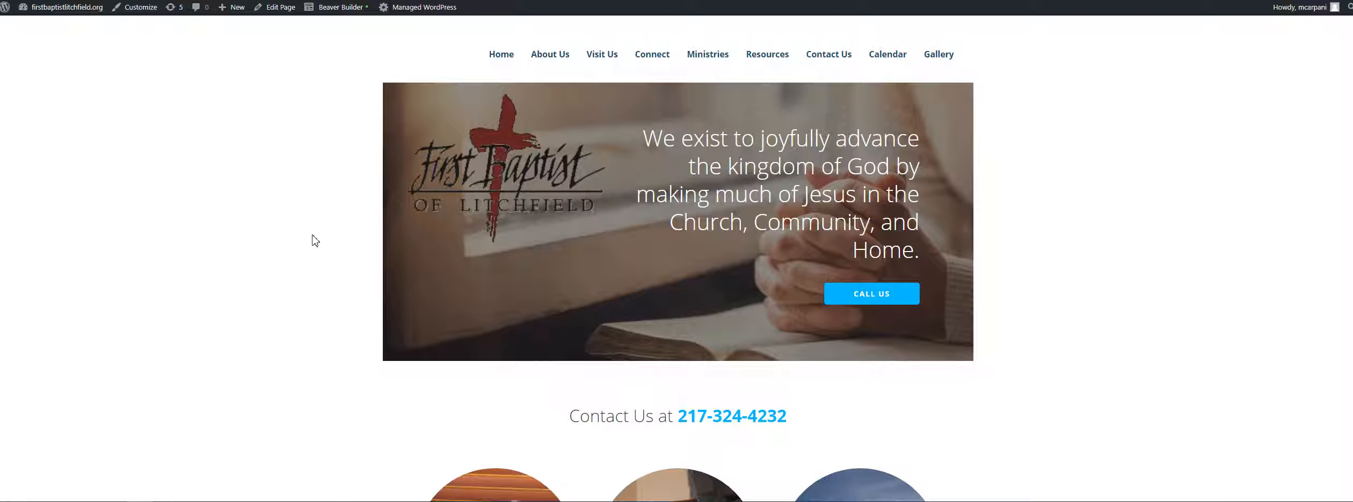
pyautogui.scroll(-5, 315, 241)
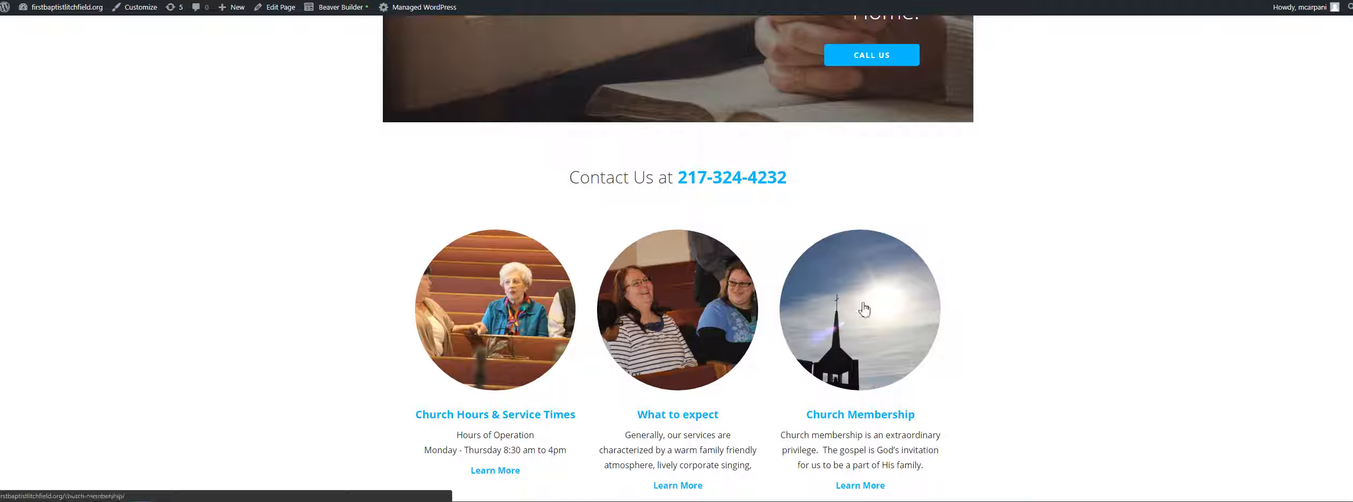
pyautogui.scroll(-2, 885, 290)
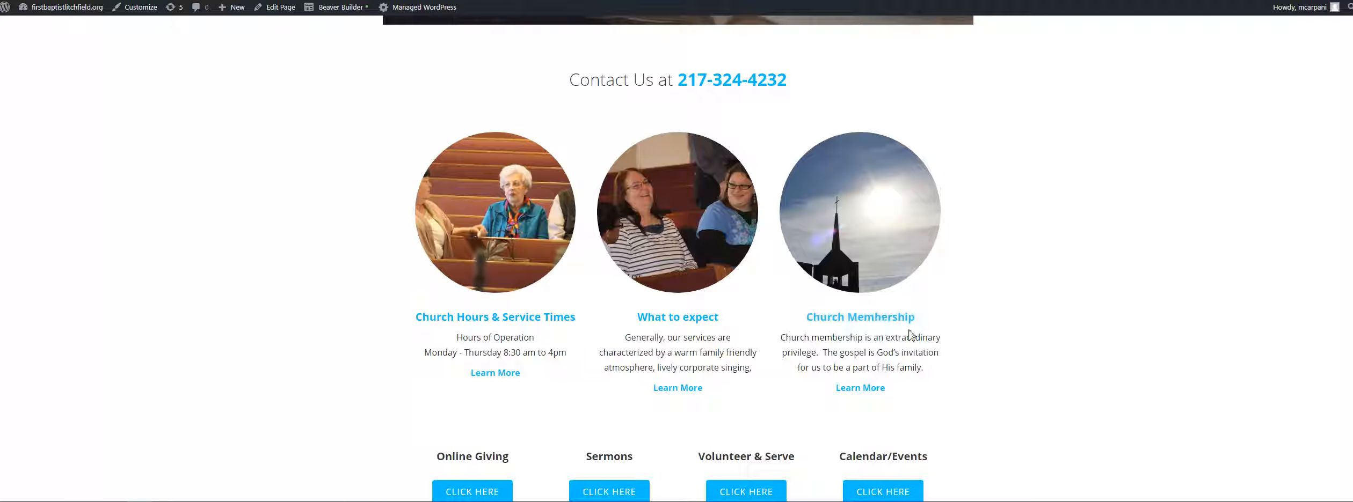
pyautogui.scroll(-3, 765, 366)
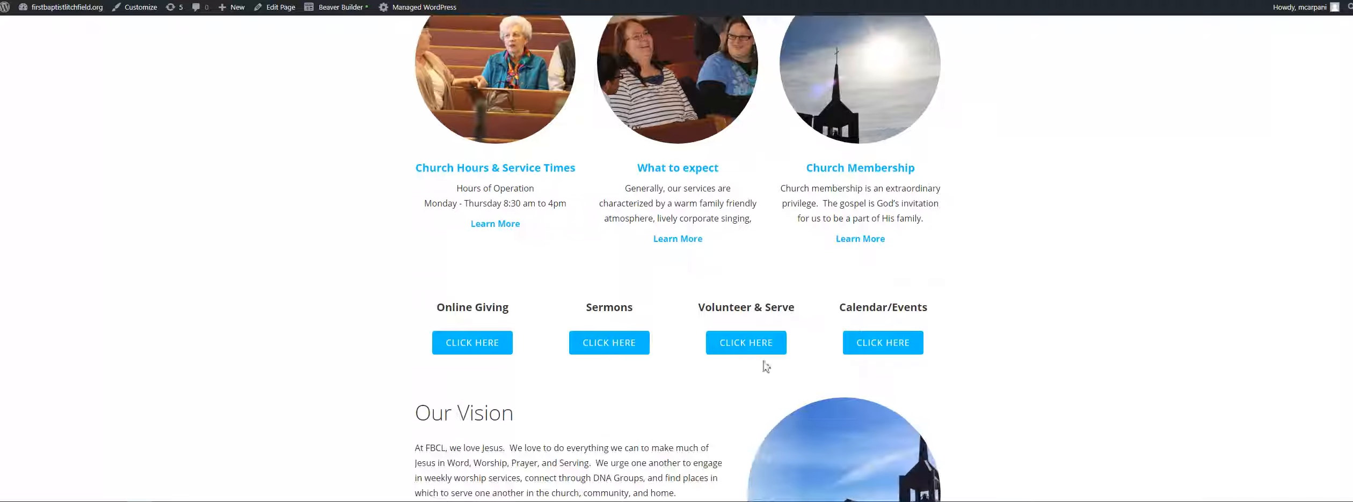
pyautogui.scroll(3, 558, 168)
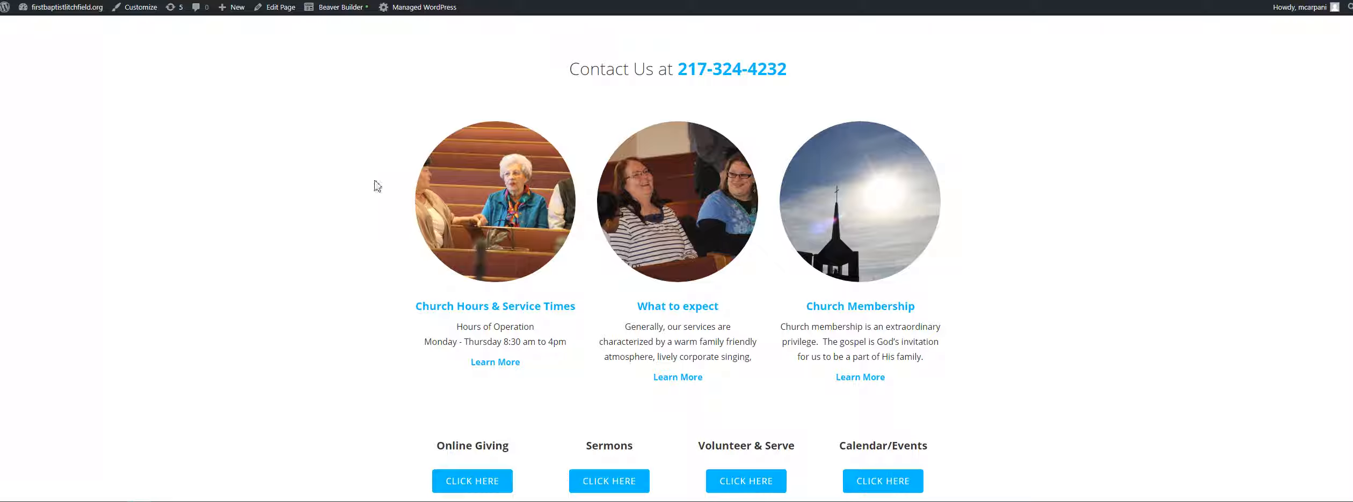
pyautogui.click(337, 17)
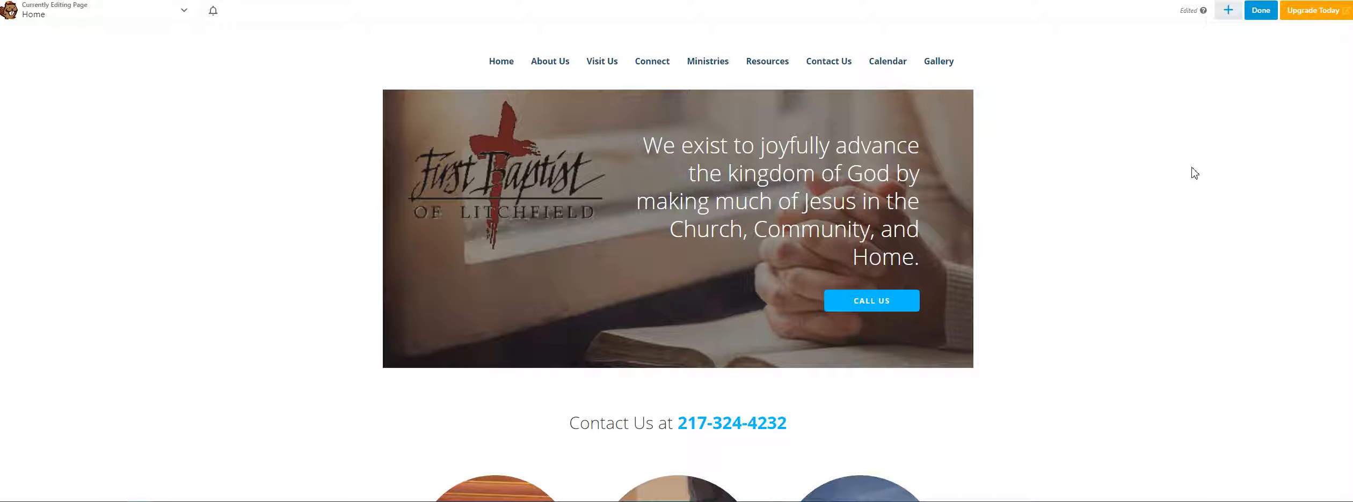
# - Open the settings of the Church Membership callout on the home page
pyautogui.scroll(-4, 455, 163)
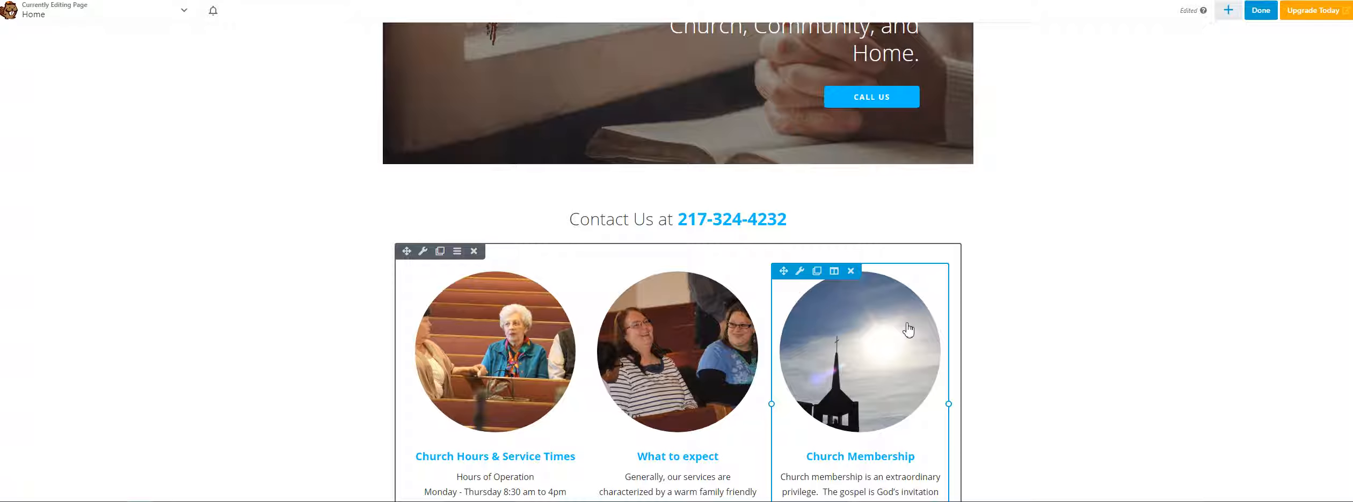
pyautogui.scroll(-2, 825, 328)
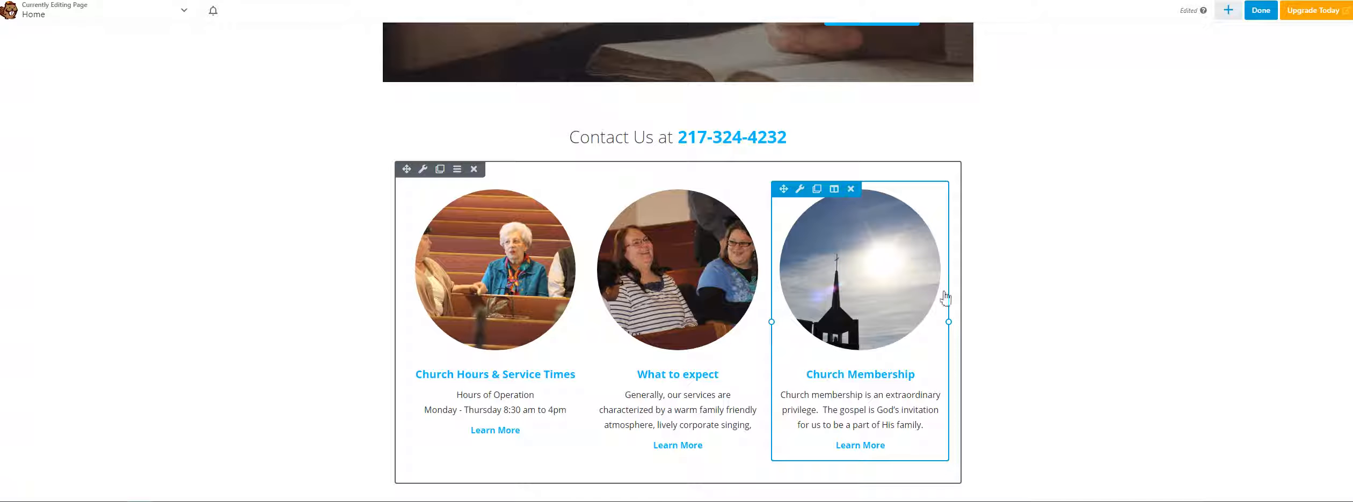
pyautogui.click(814, 362)
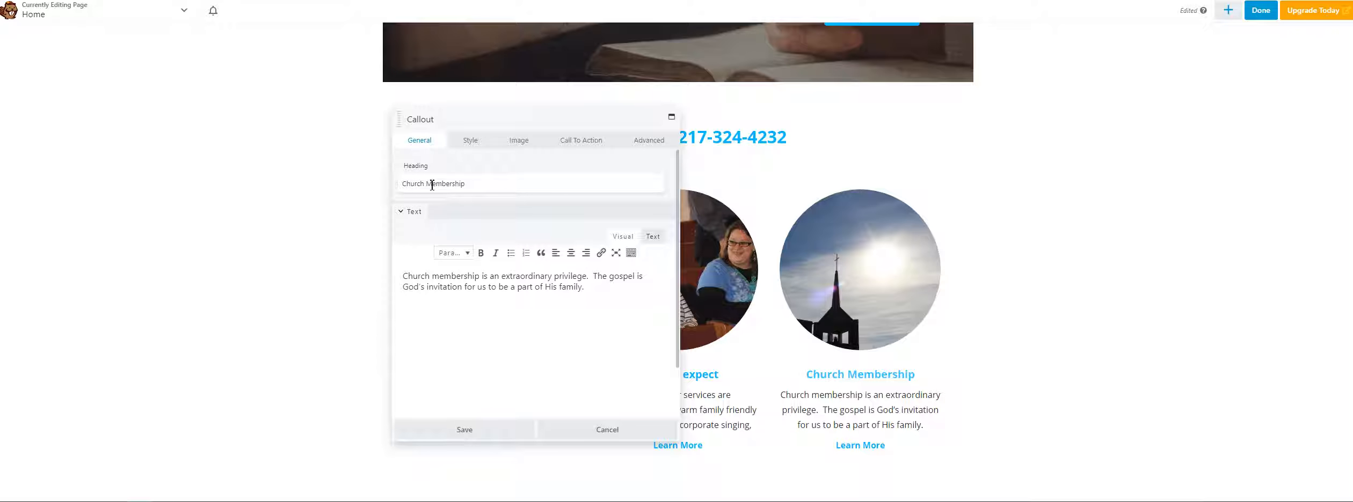
# - Append the word "test" to the Church Membership callout's heading and remove it again
pyautogui.moveTo(403, 184); pyautogui.dragTo(495, 189)
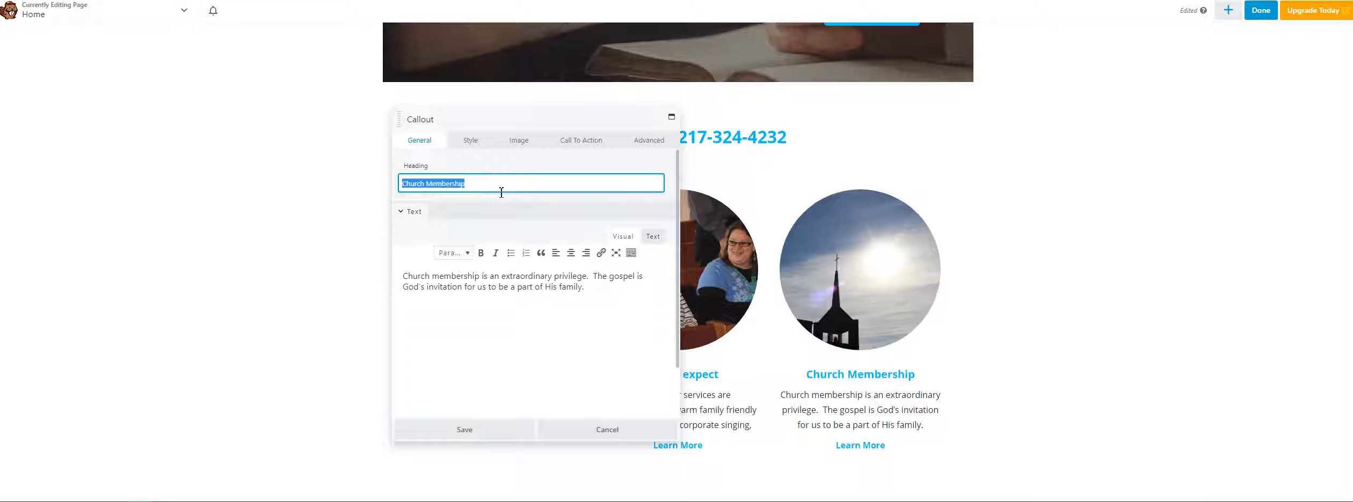
pyautogui.click(502, 185)
pyautogui.write('test')
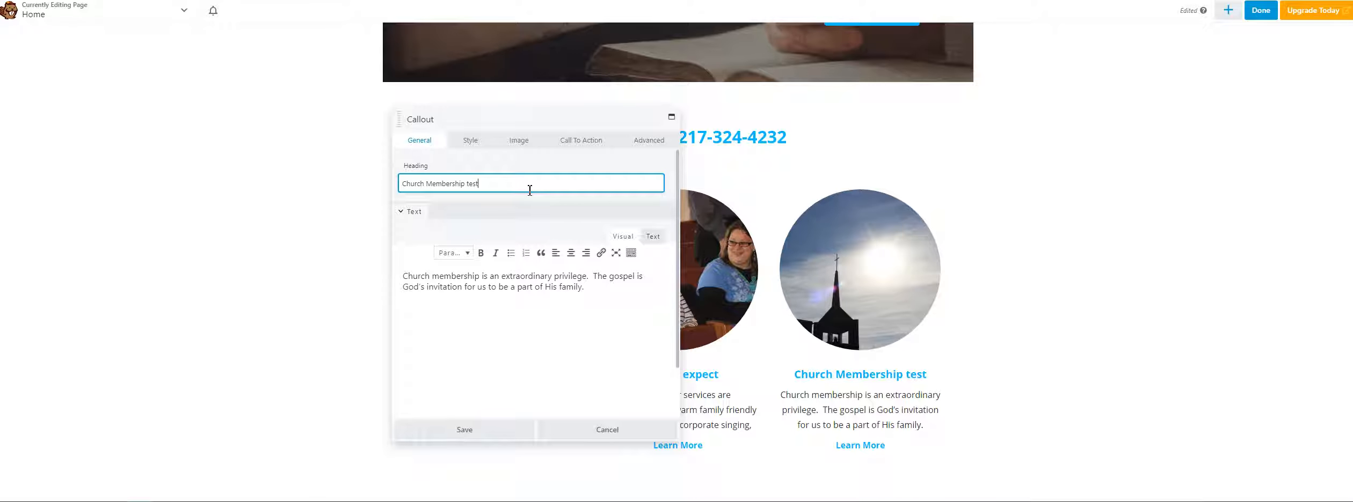
pyautogui.press('BackSpace')
pyautogui.press('BackSpace')
pyautogui.press('BackSpace')
pyautogui.press('BackSpace')
pyautogui.press('BackSpace')
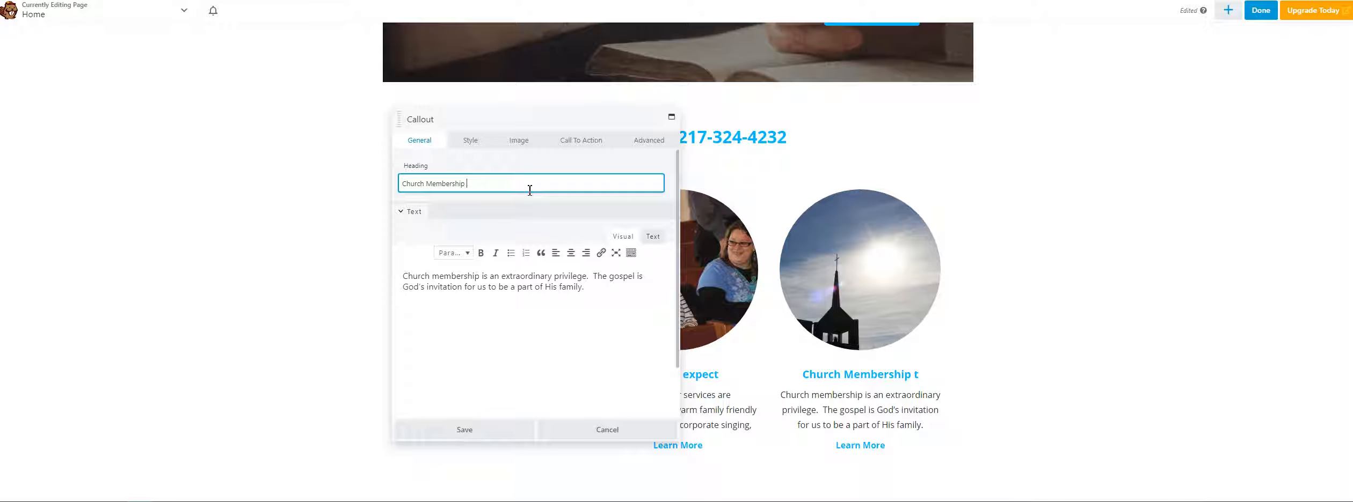
pyautogui.click(606, 288)
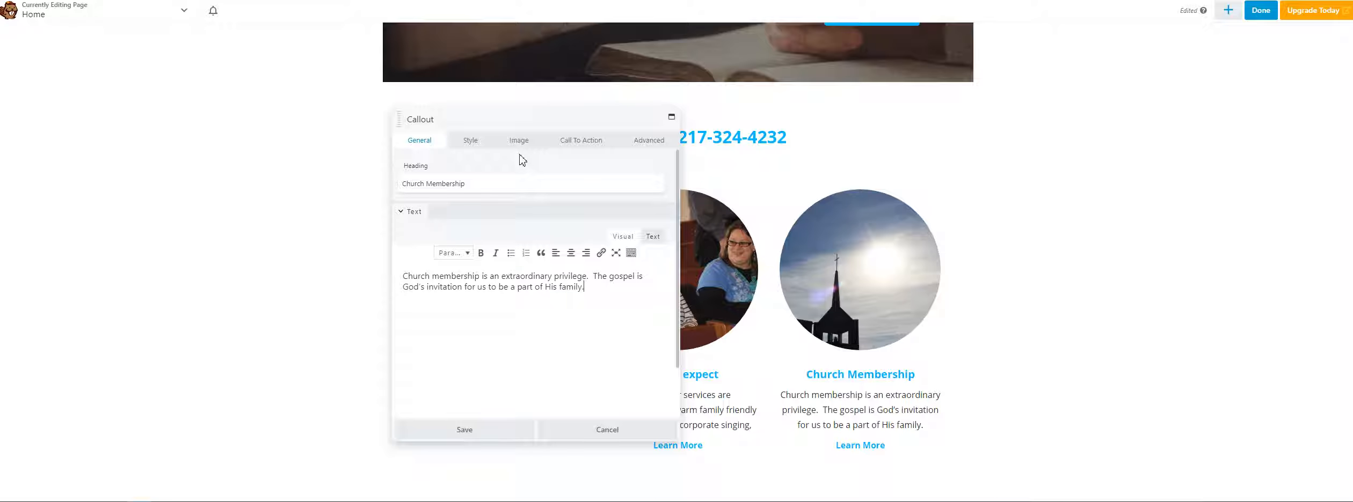
# - Replace the Church Membership callout's photo with FBCL-Outside.jpg from the media library
pyautogui.click(527, 142)
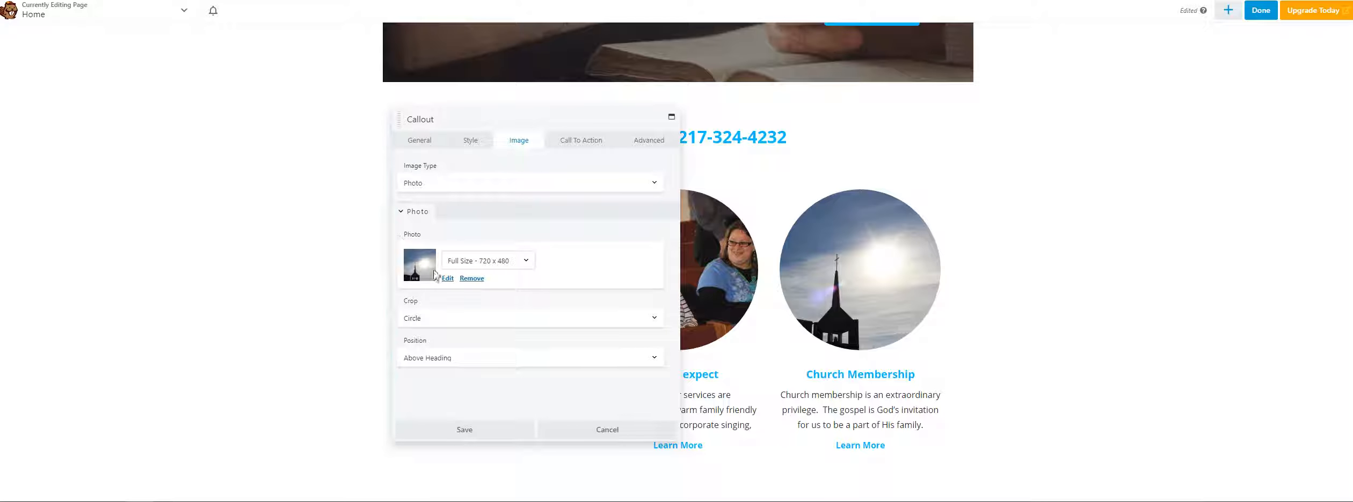
pyautogui.moveTo(923, 290)
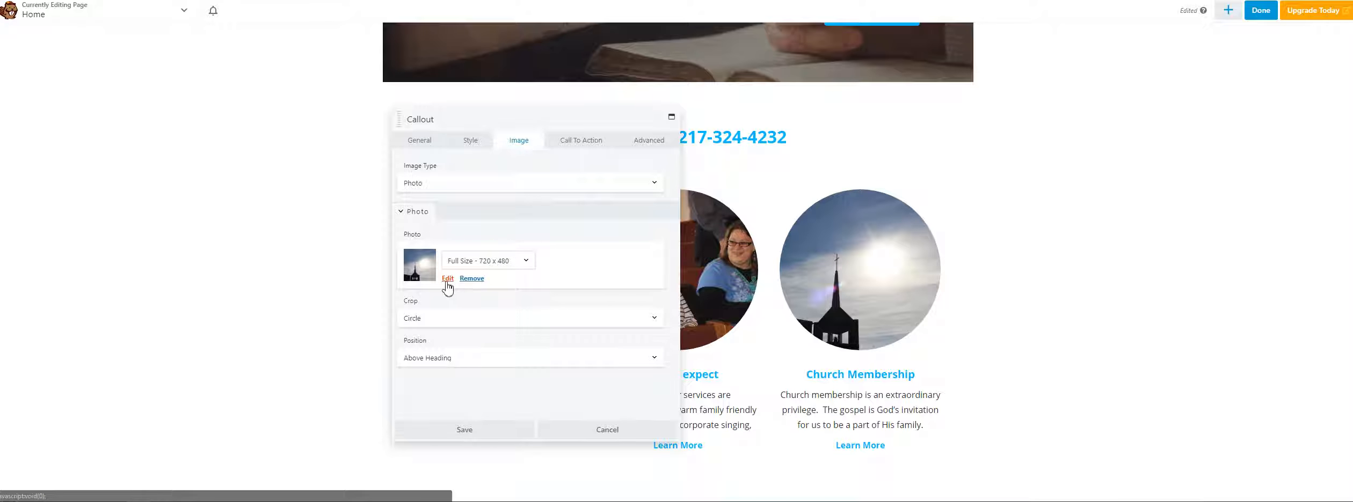
pyautogui.click(448, 279)
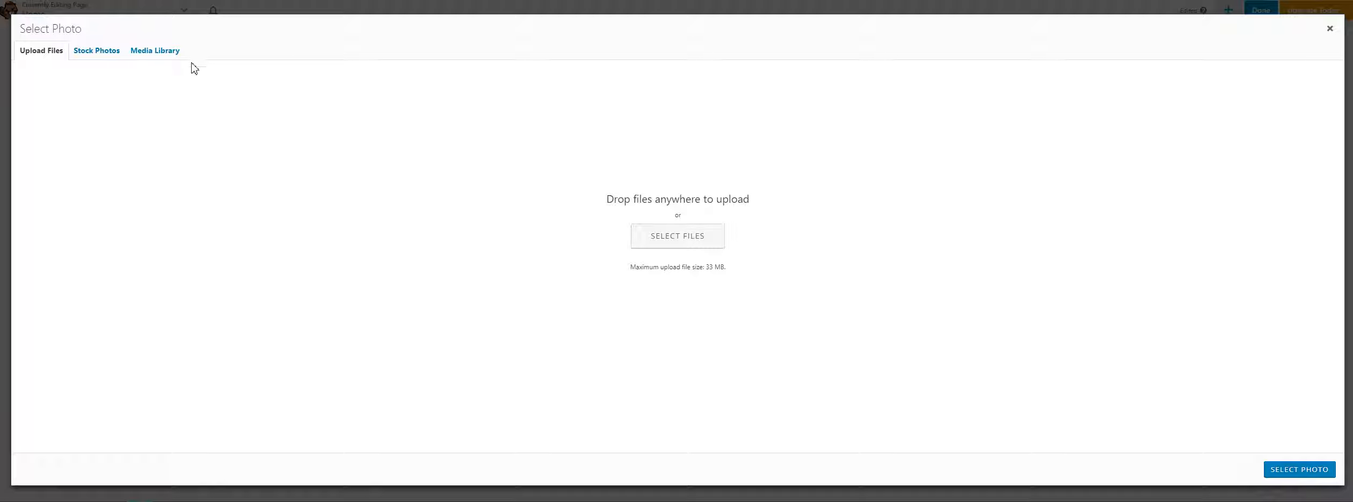
pyautogui.click(171, 56)
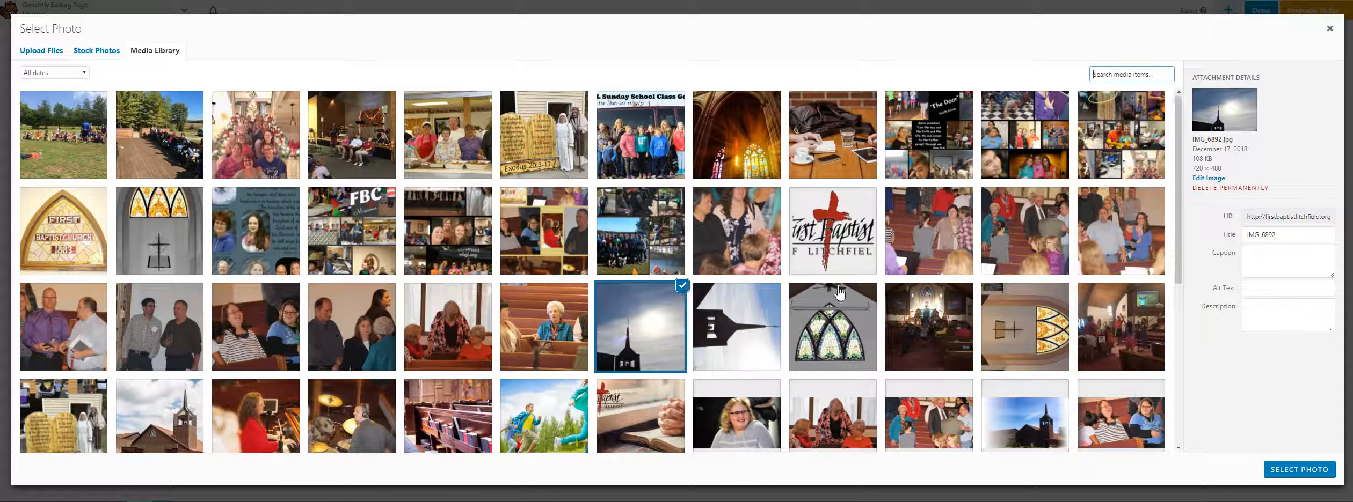
pyautogui.scroll(-2, 698, 296)
pyautogui.scroll(-1, 956, 369)
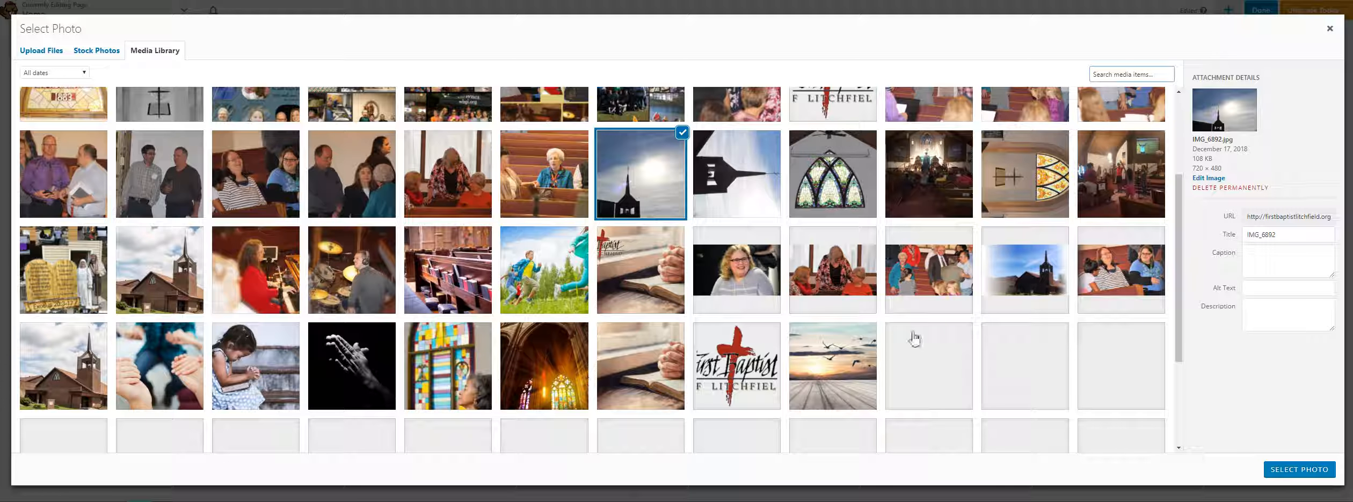
pyautogui.click(999, 301)
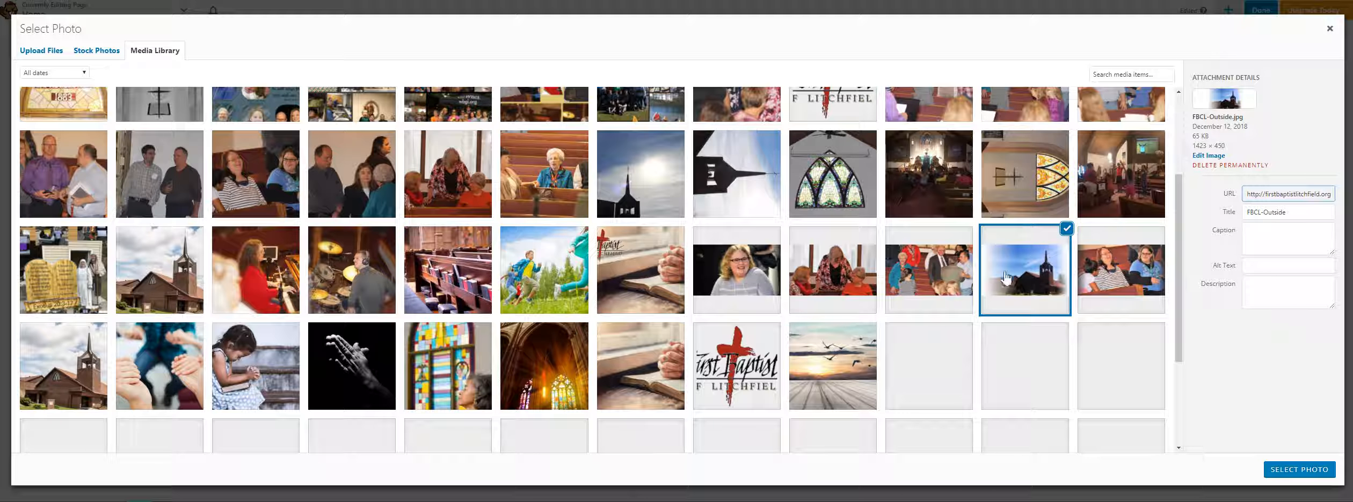
pyautogui.click(1295, 471)
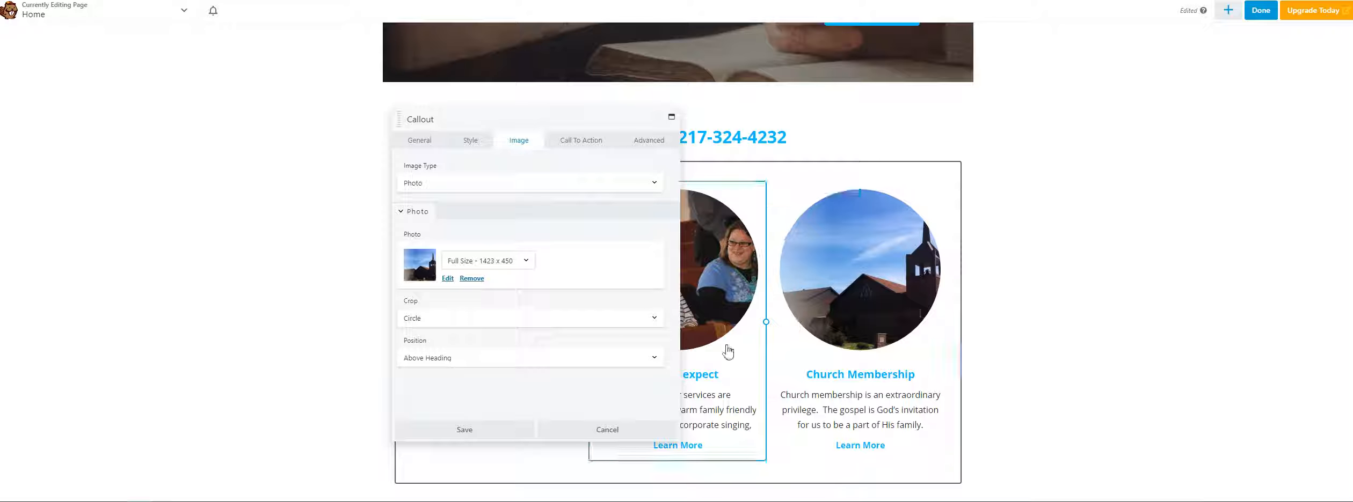
# - Set the Church Membership photo's crop to Square and save the callout
pyautogui.click(659, 324)
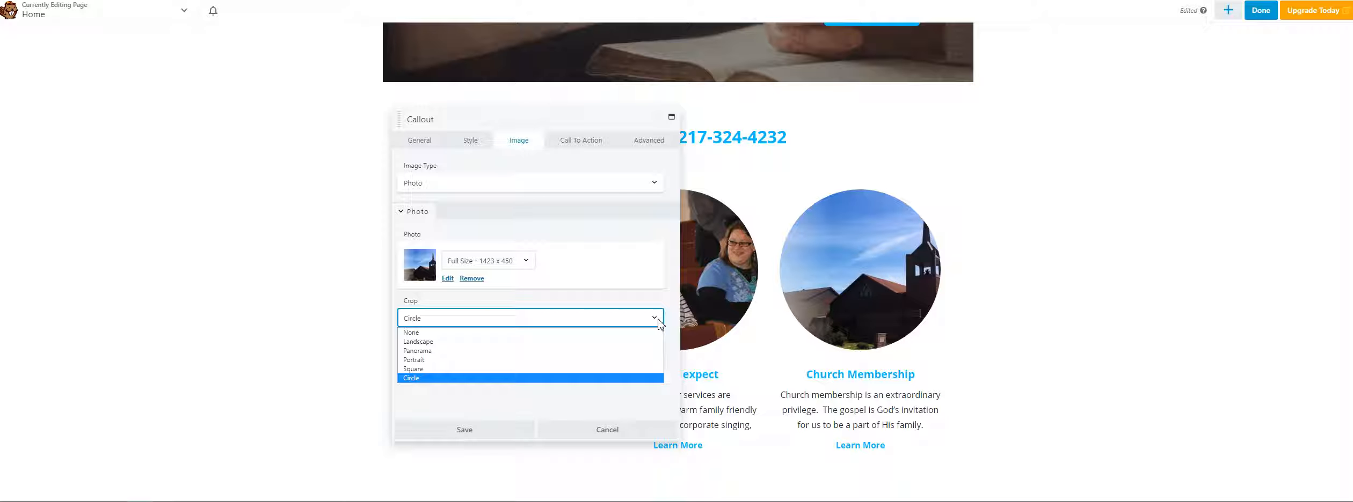
pyautogui.click(586, 290)
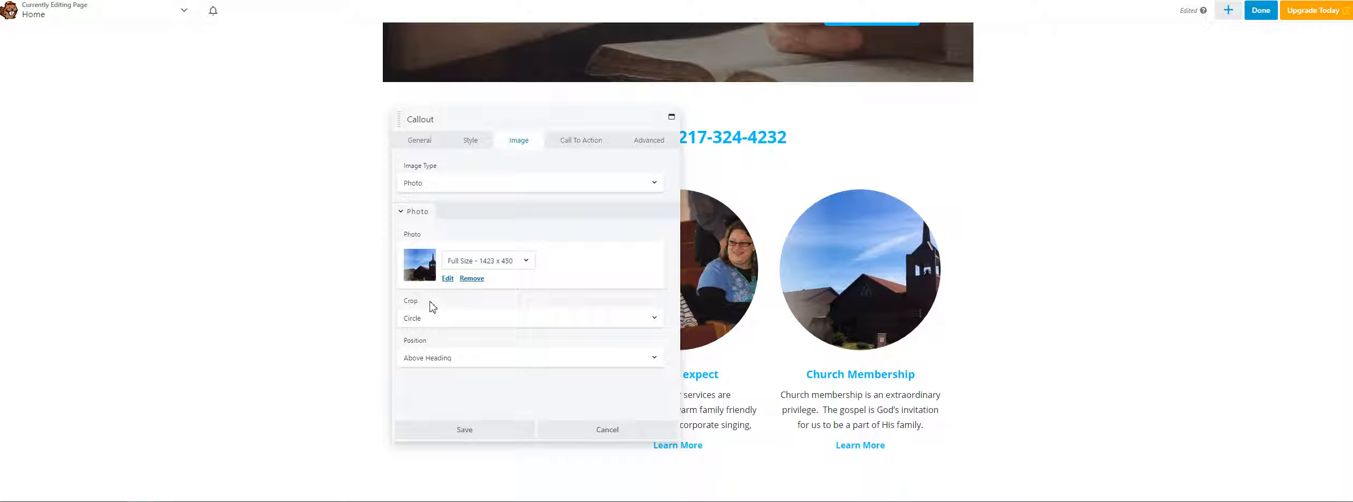
pyautogui.click(455, 320)
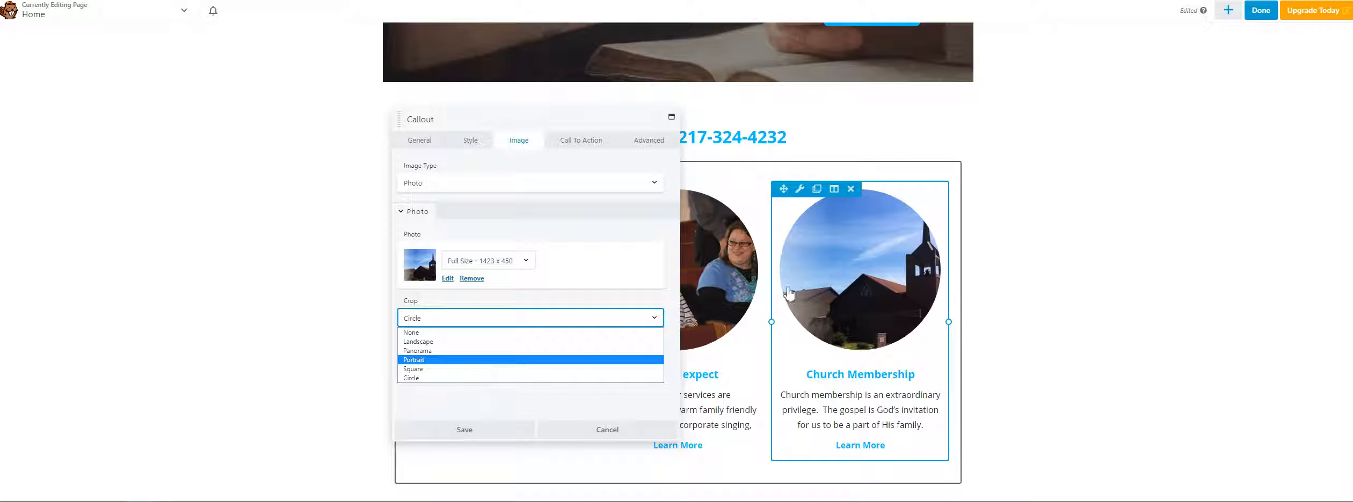
pyautogui.click(429, 369)
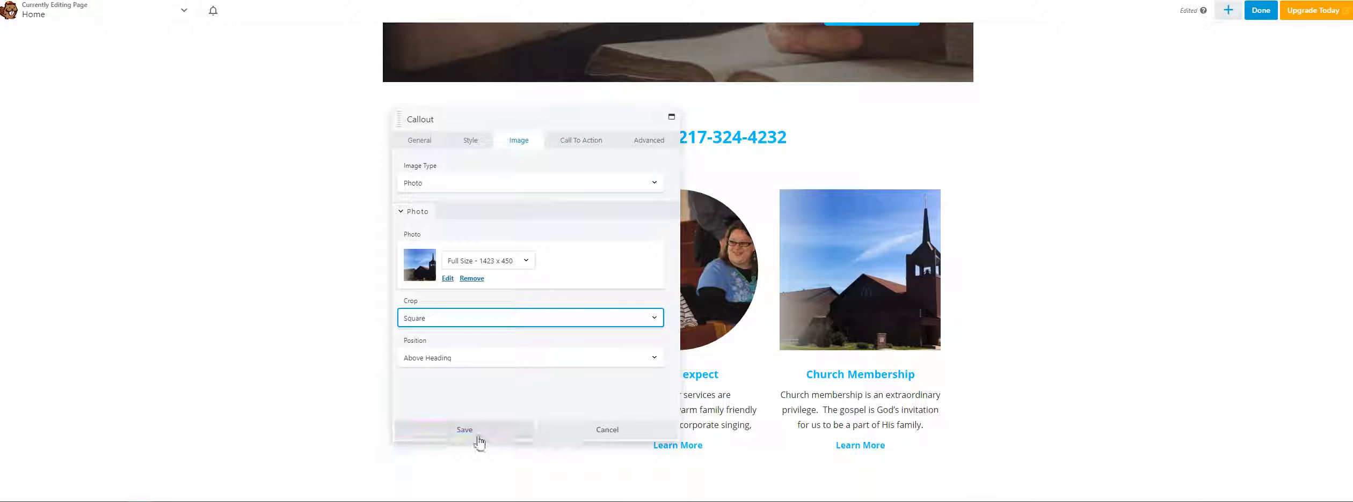
pyautogui.click(474, 433)
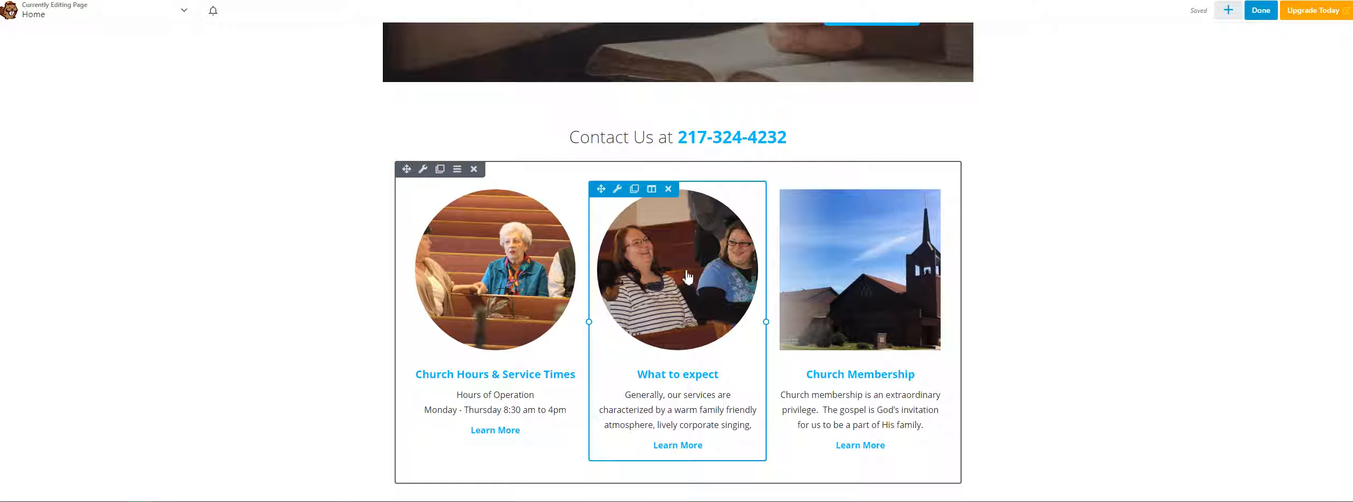
# - Set the crop of the What to expect callout's photo to Square and save the callout
pyautogui.click(675, 258)
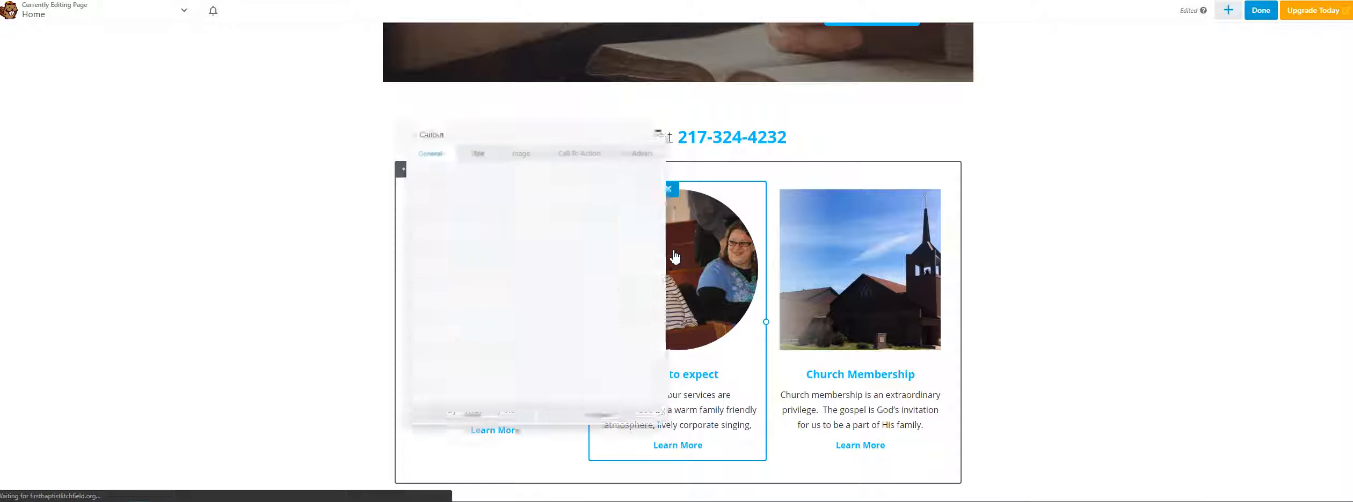
pyautogui.click(518, 143)
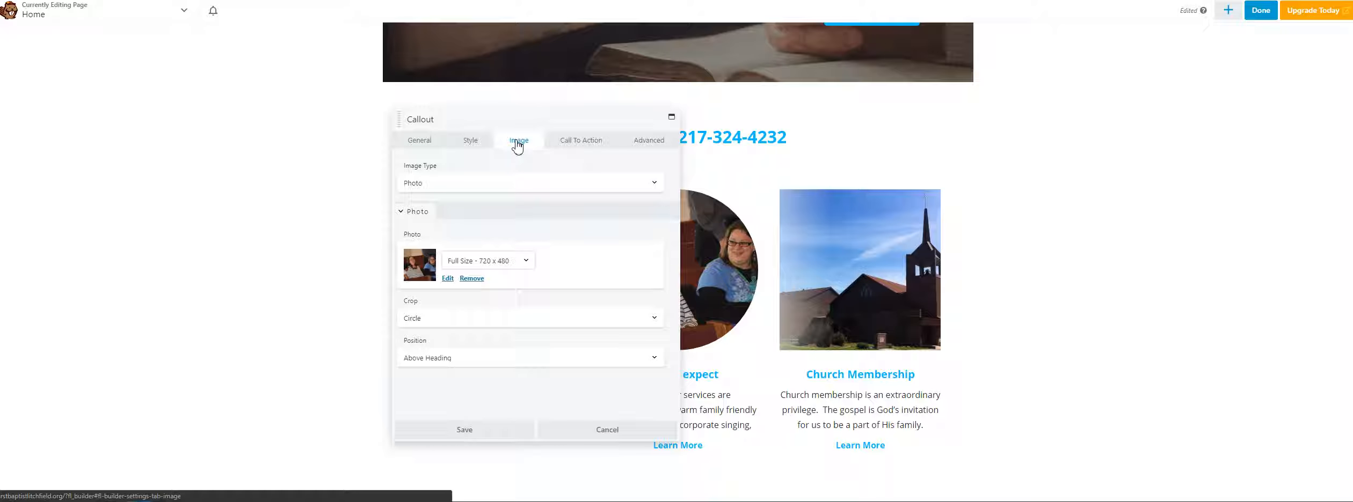
pyautogui.click(627, 324)
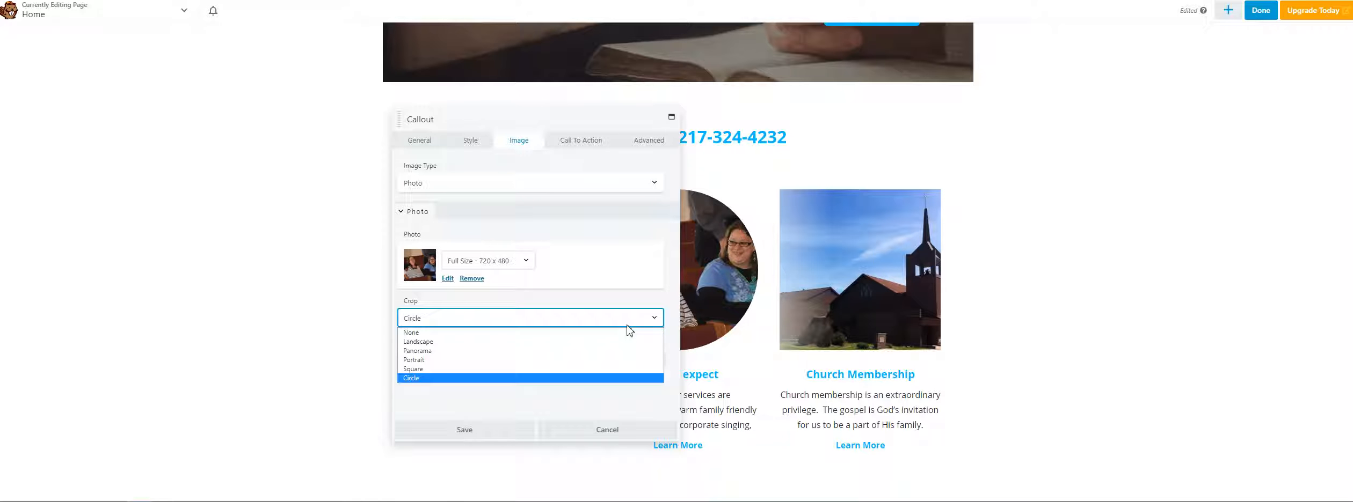
pyautogui.click(483, 369)
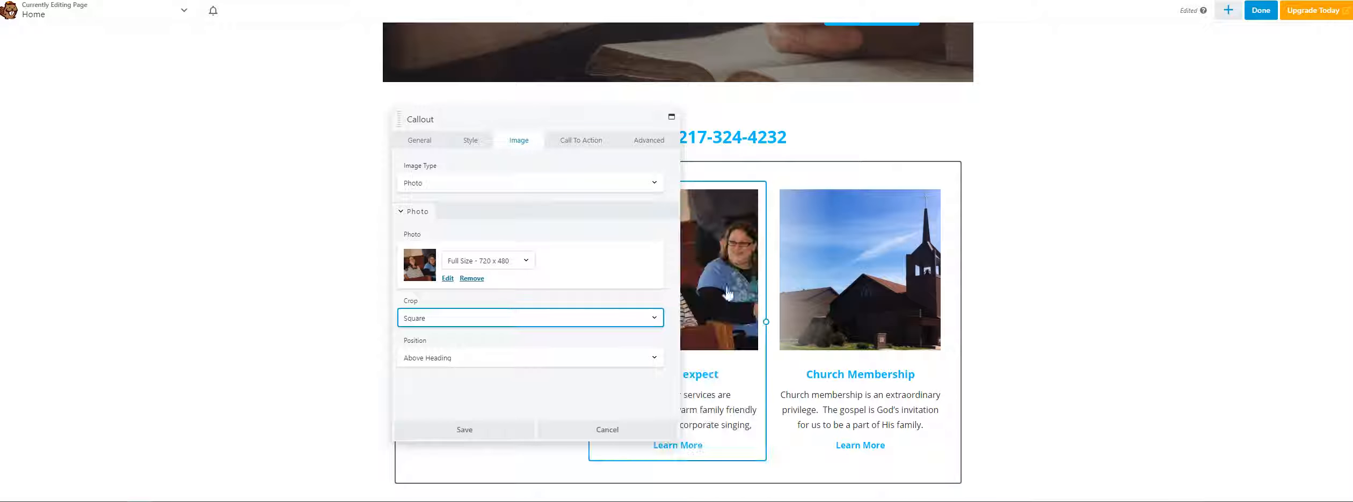
pyautogui.click(465, 429)
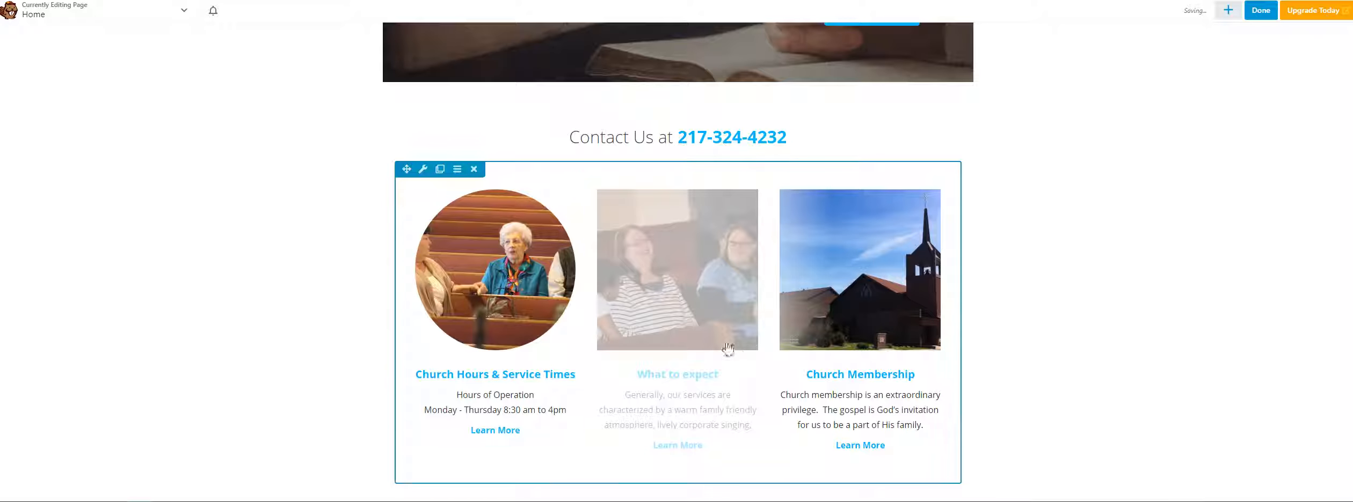
# - Change the Church Hours & Service Times callout's photo crop to Square and save it
pyautogui.click(498, 280)
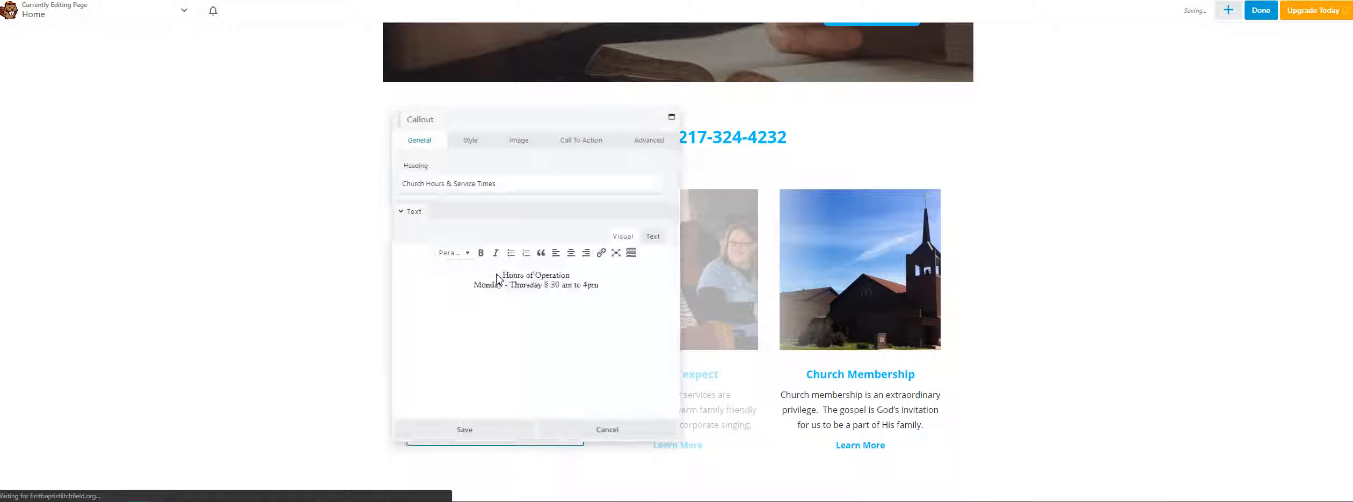
pyautogui.click(519, 140)
pyautogui.click(427, 316)
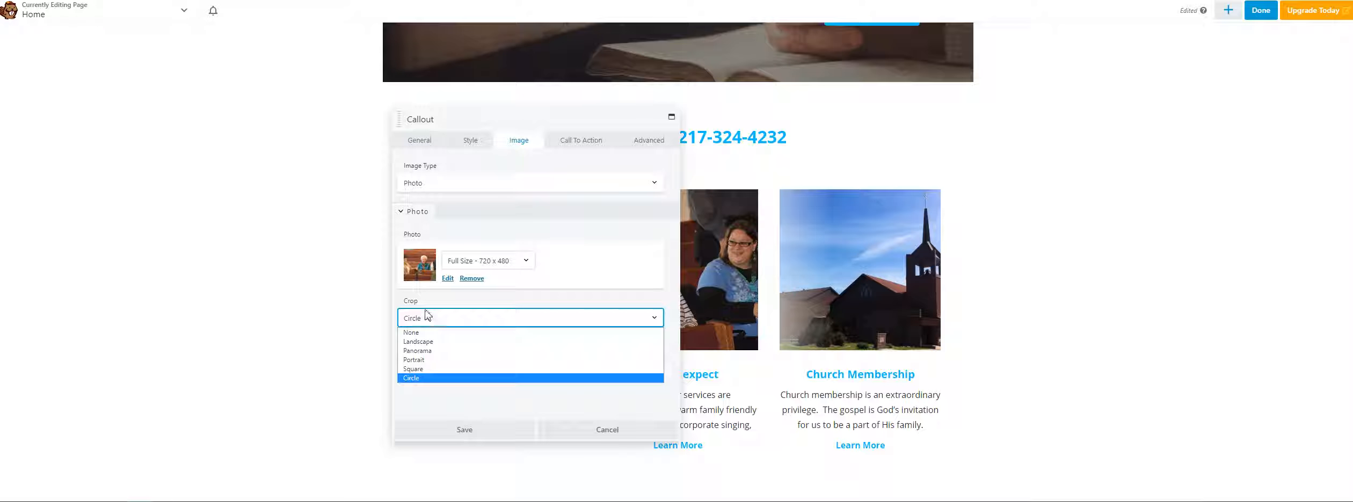
pyautogui.click(432, 378)
pyautogui.click(465, 430)
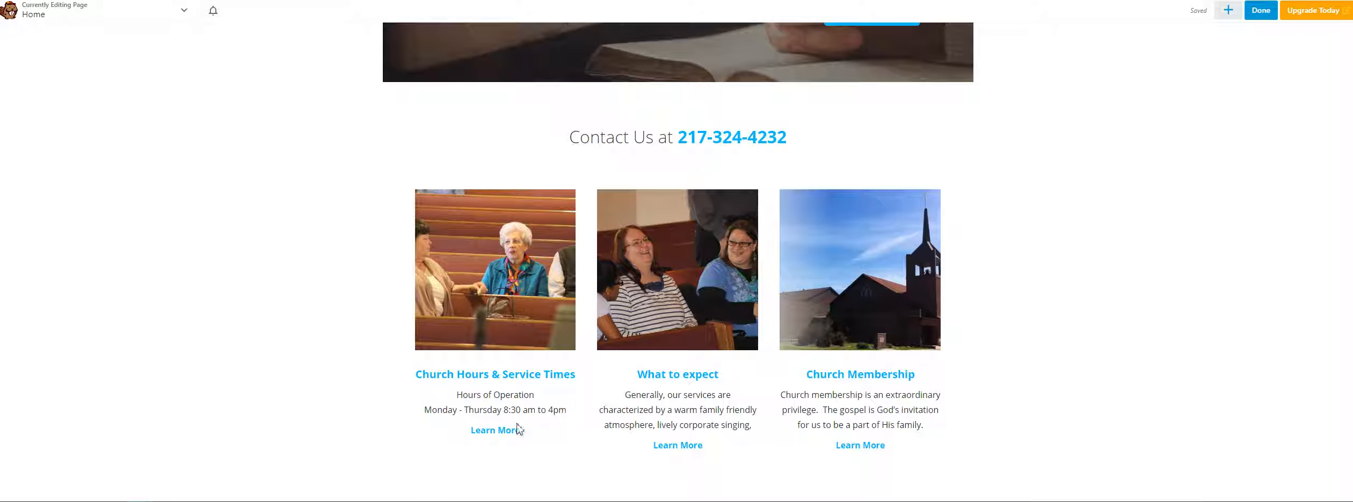
pyautogui.scroll(-3, 881, 386)
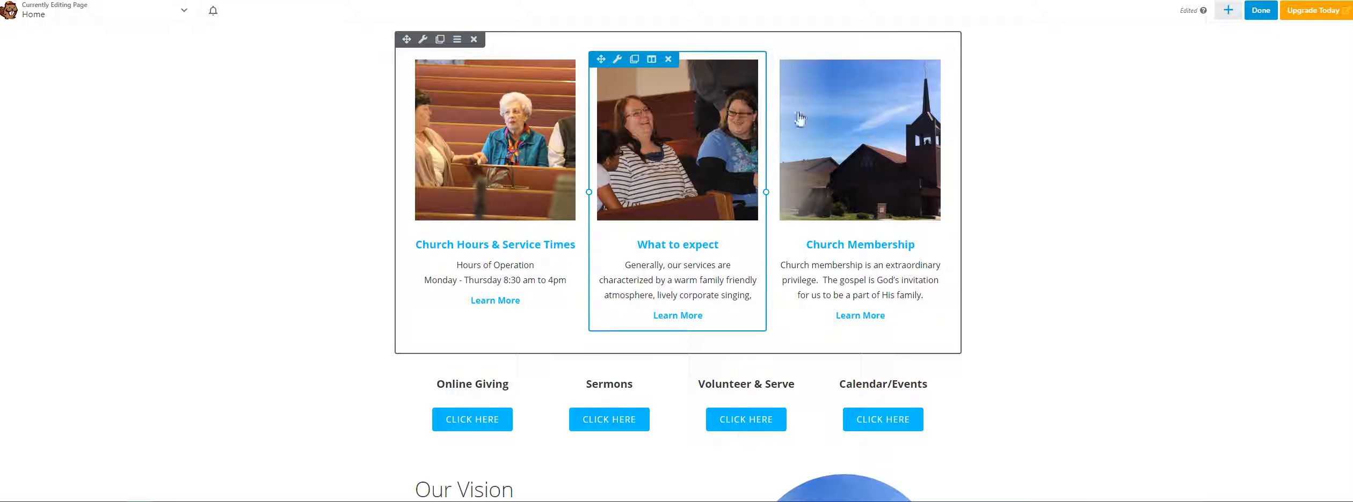
# - Replace the circular church photo beside Our Vision with the media library picture of a woman standing between two seated people
pyautogui.scroll(-2, 866, 461)
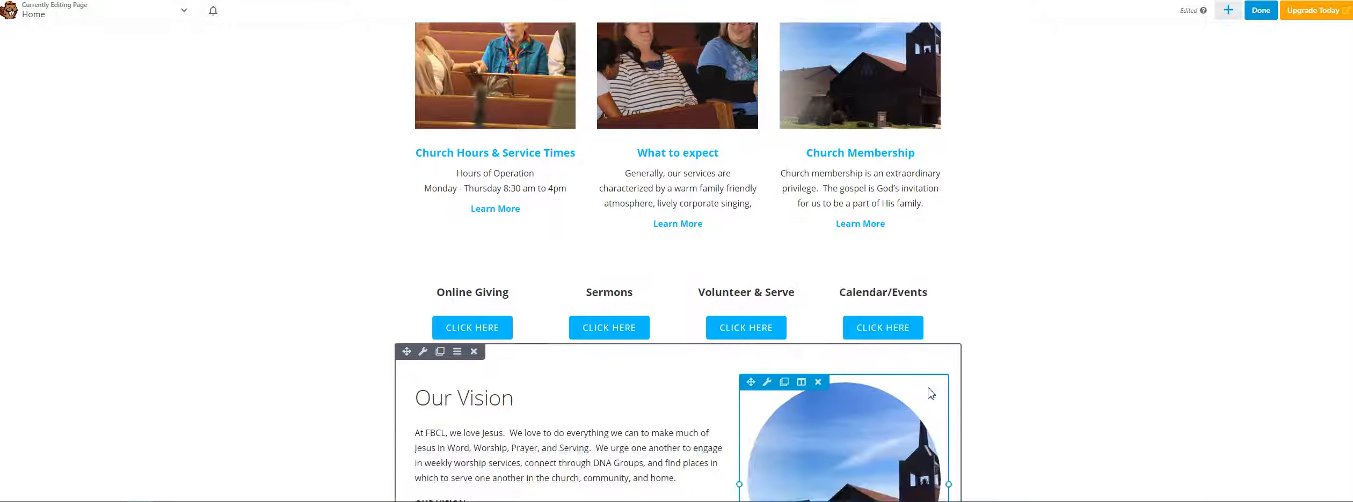
pyautogui.click(767, 375)
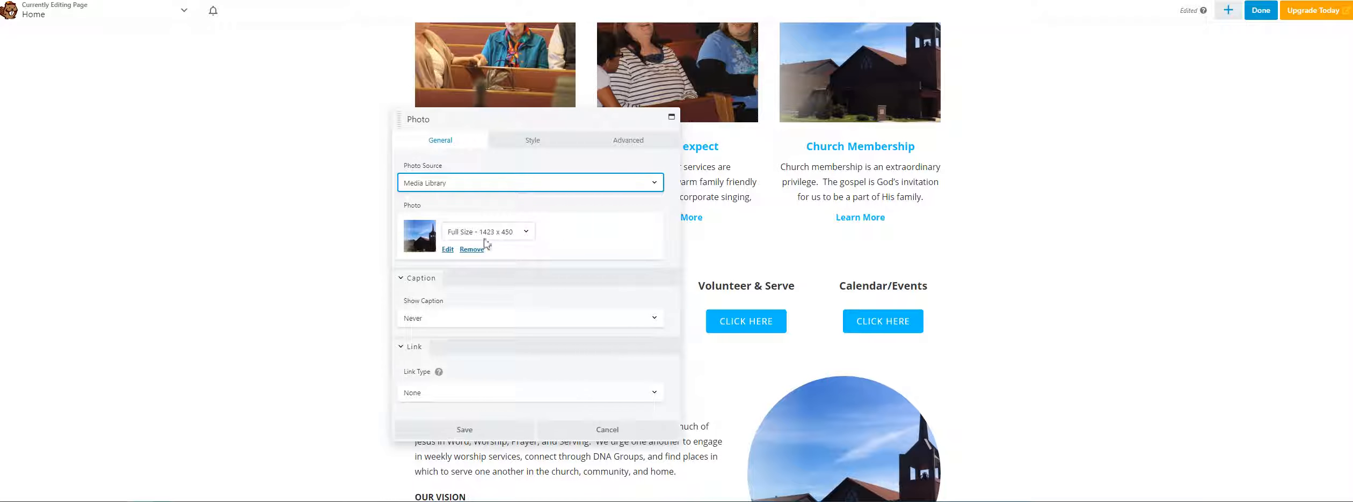
pyautogui.click(447, 250)
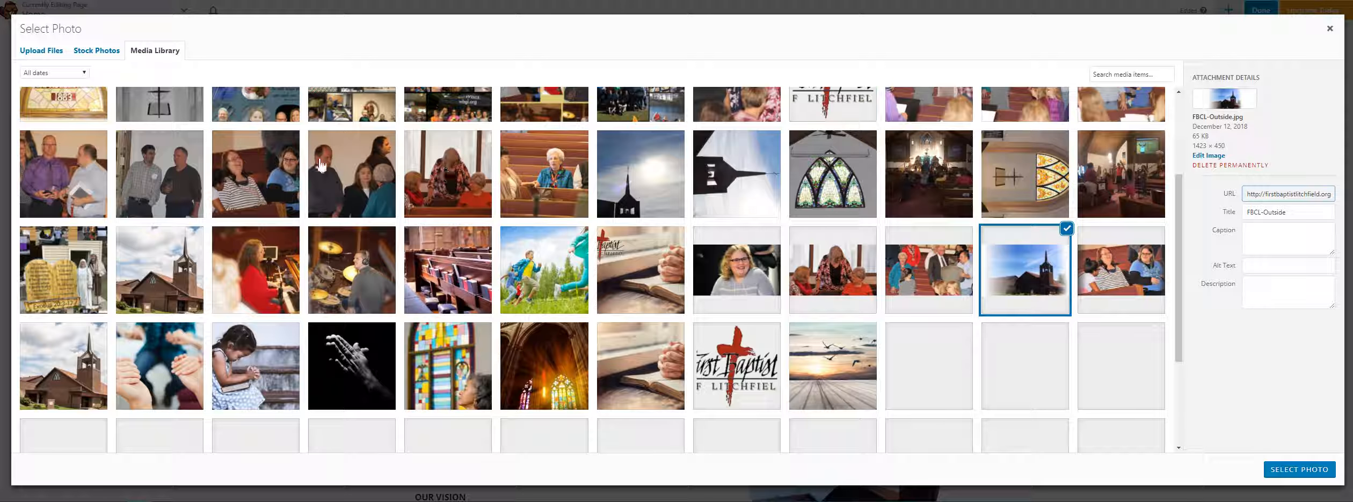
pyautogui.click(433, 167)
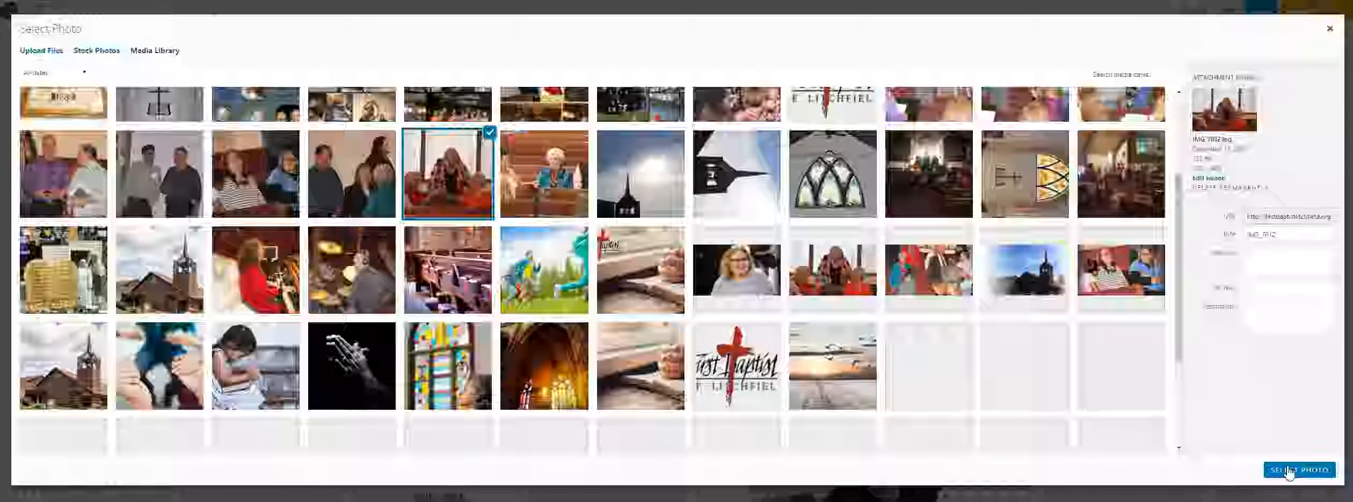
pyautogui.click(1288, 469)
pyautogui.scroll(-1, 481, 375)
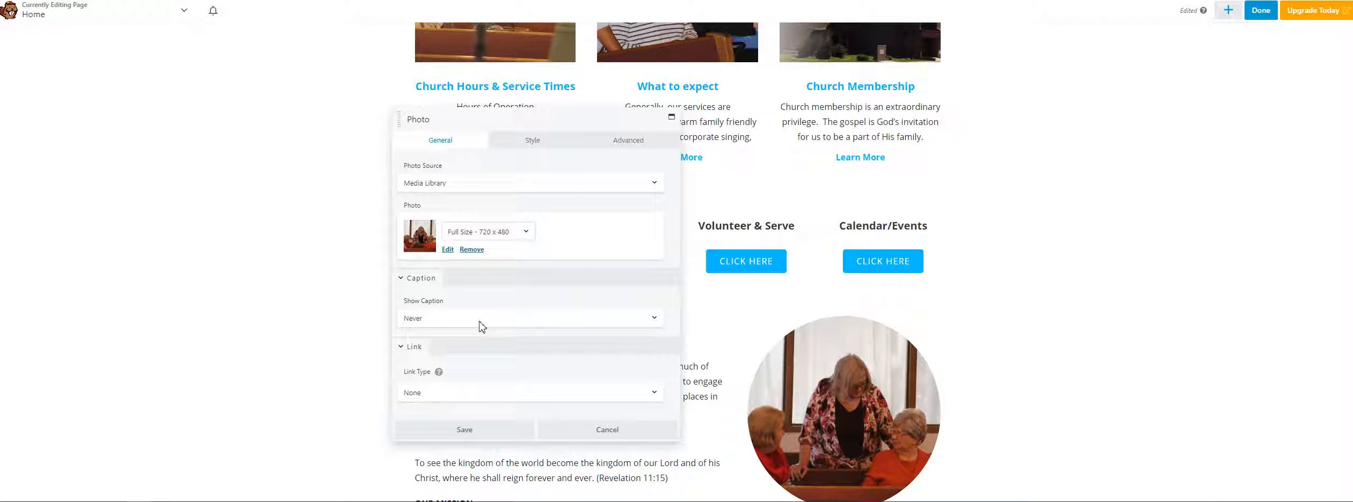
# - Set the crop of the photo beside Our Vision to Square and save the photo module
pyautogui.click(531, 141)
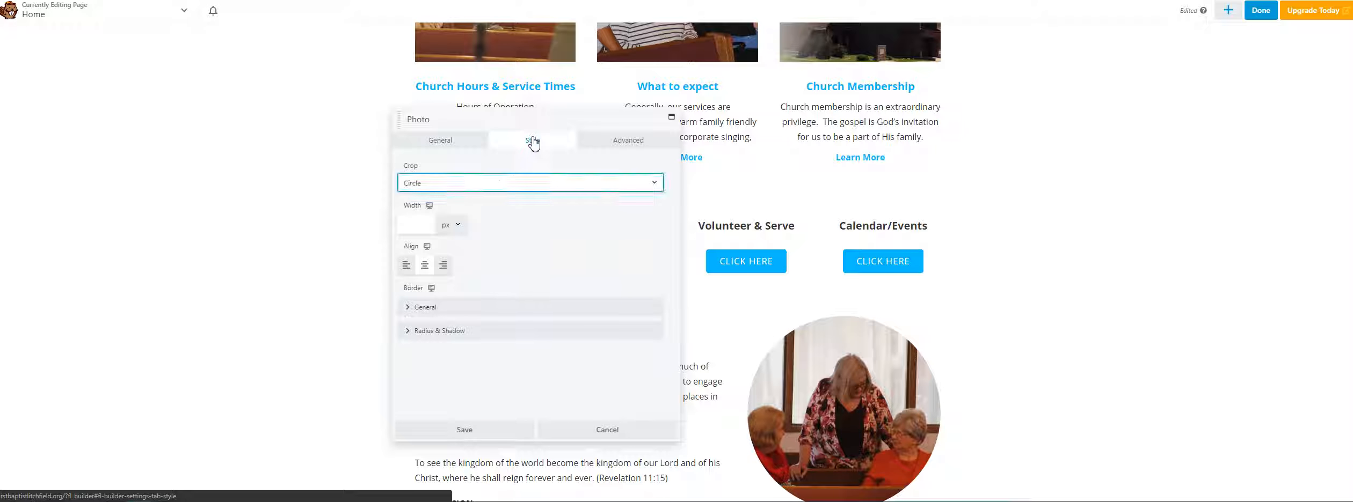
pyautogui.click(450, 187)
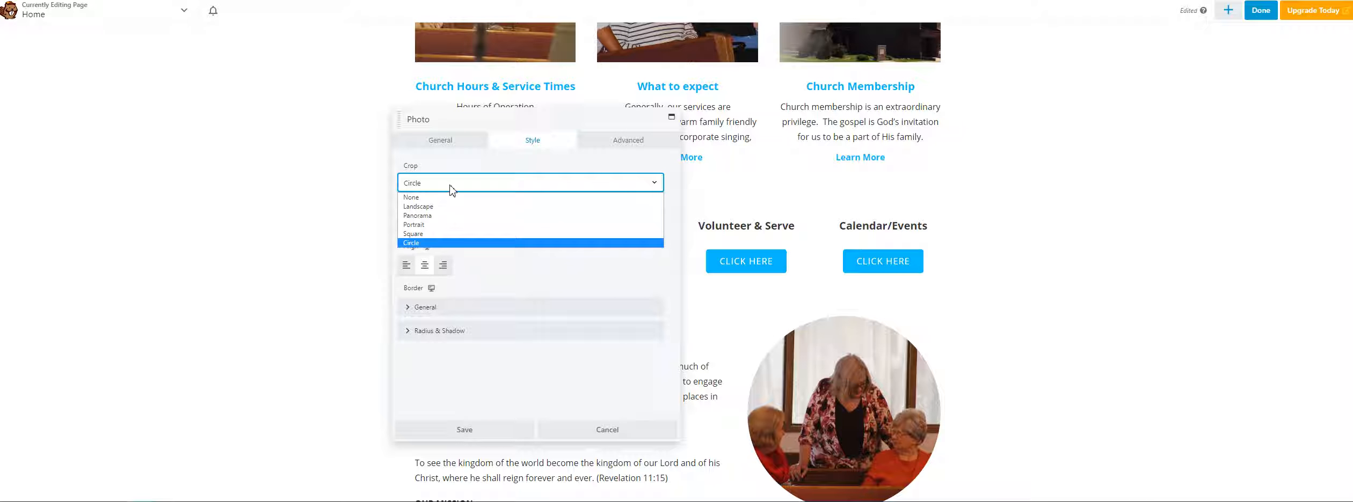
pyautogui.click(485, 241)
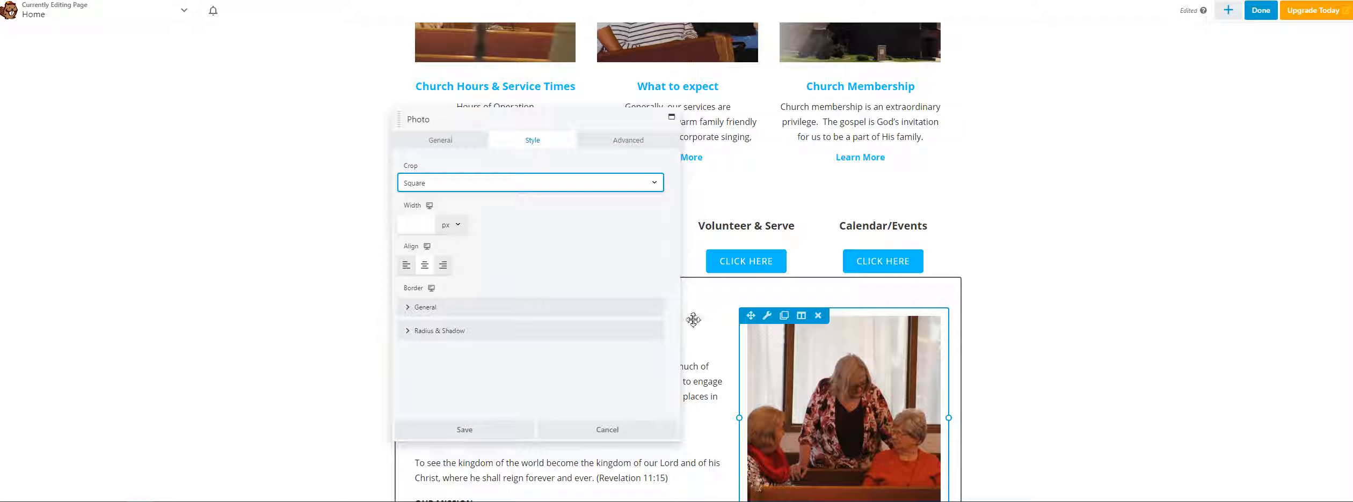
pyautogui.click(445, 140)
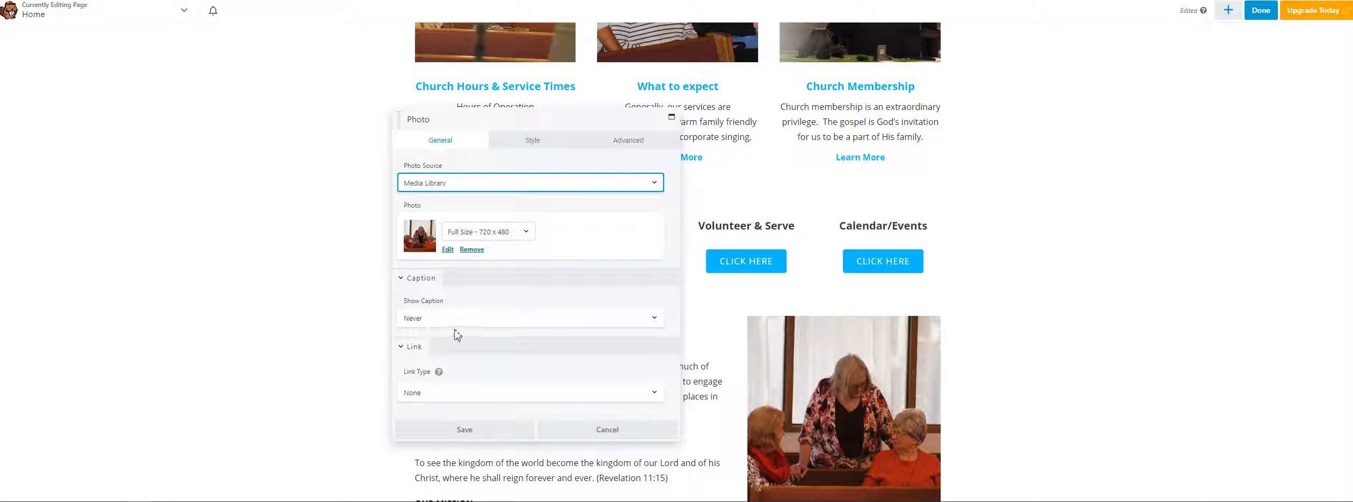
pyautogui.click(533, 141)
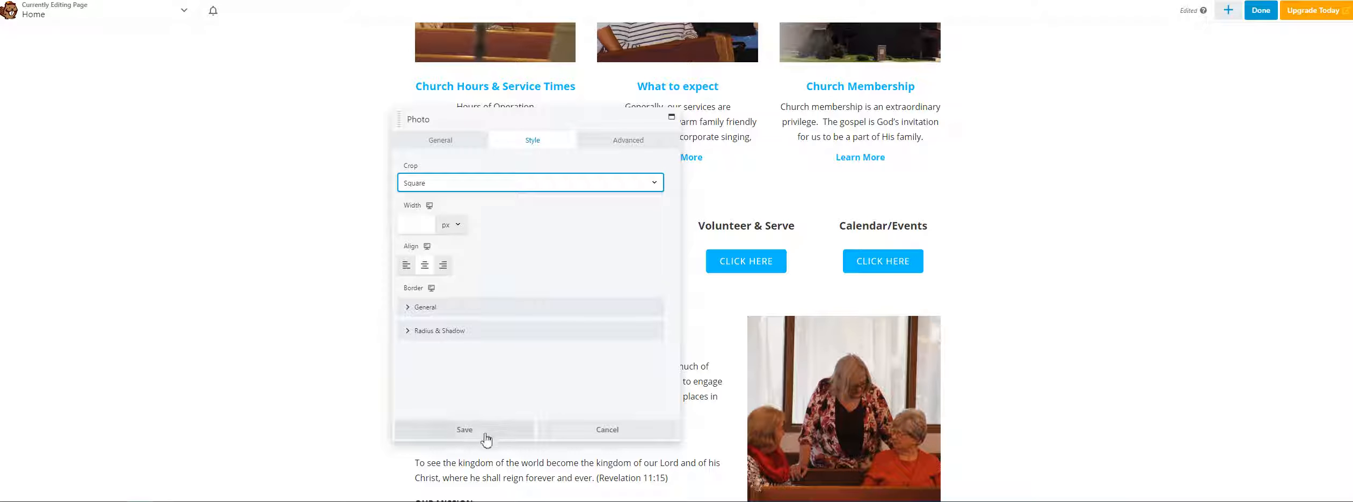
pyautogui.click(467, 430)
pyautogui.scroll(-3, 1020, 328)
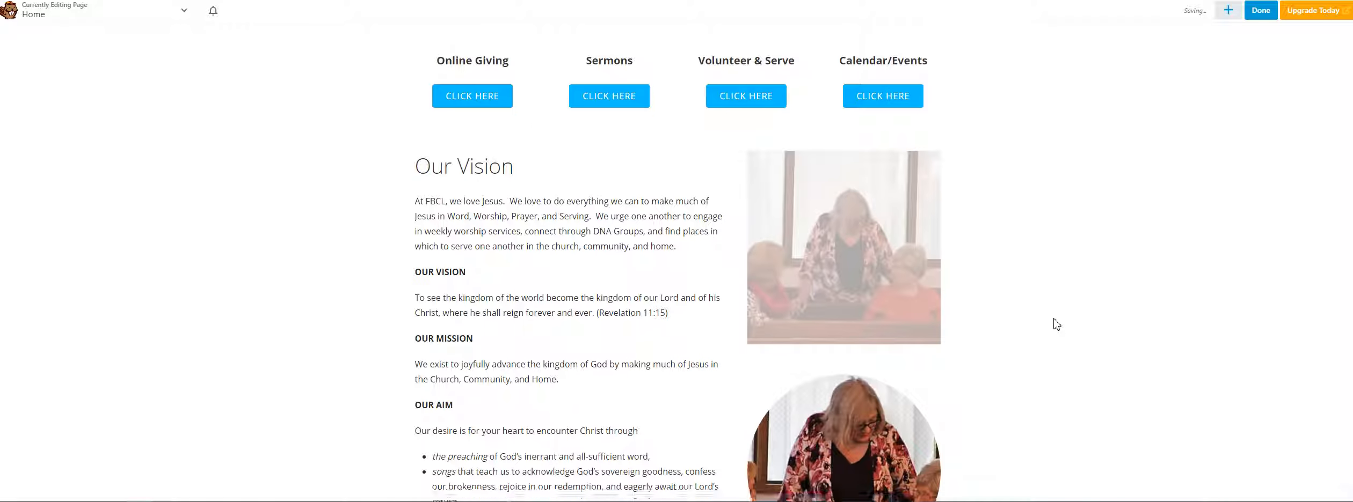
# - Discard all unpublished changes to the Home page and look over its callout and Our Vision photos
pyautogui.scroll(8, 1055, 322)
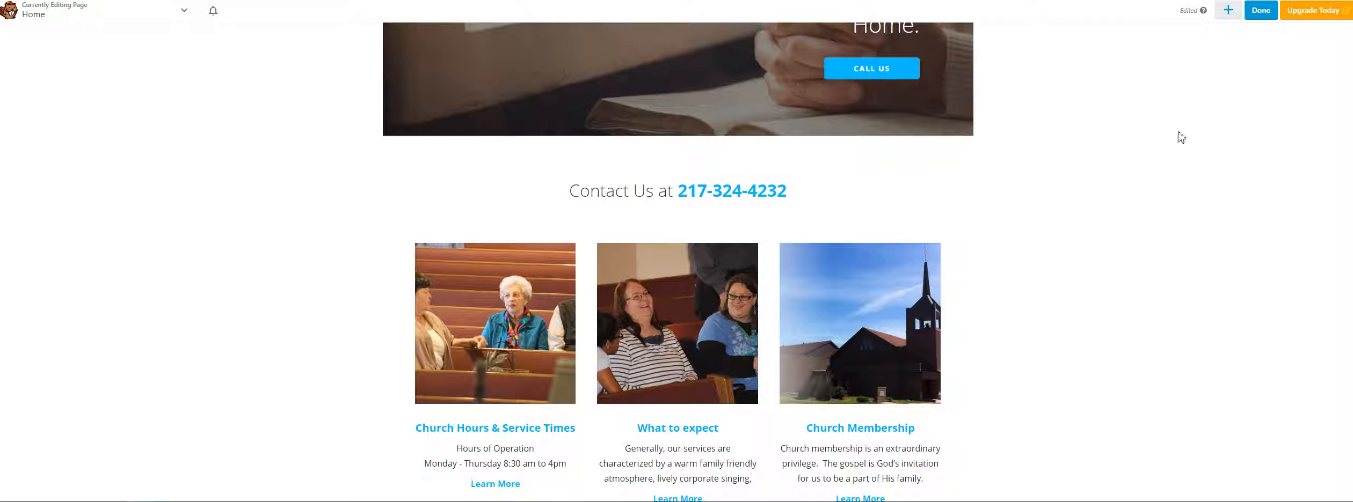
pyautogui.click(1262, 11)
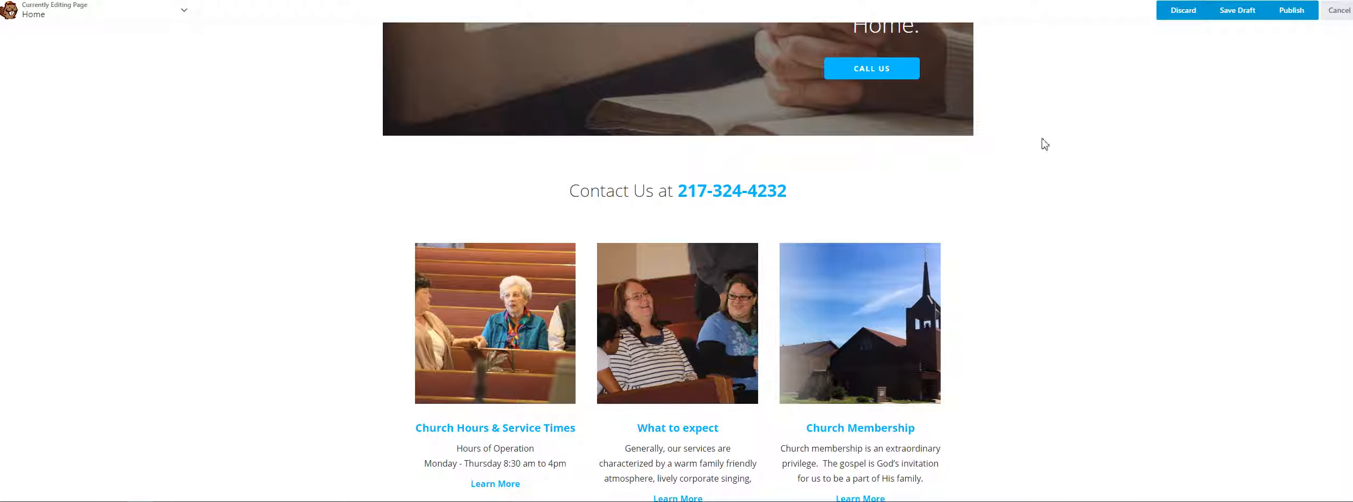
pyautogui.click(1185, 11)
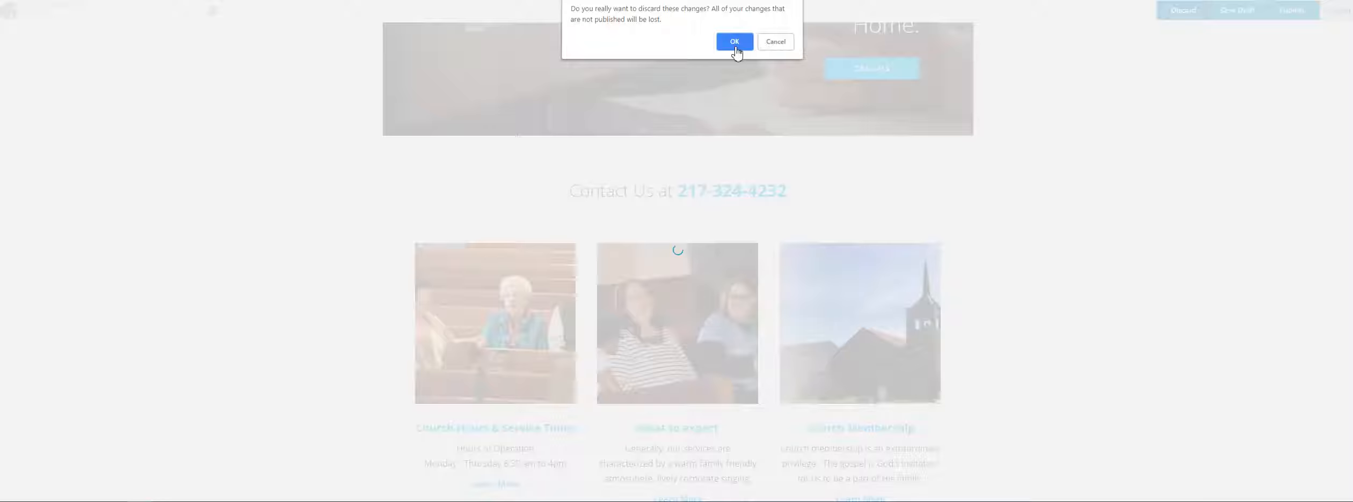
pyautogui.click(734, 44)
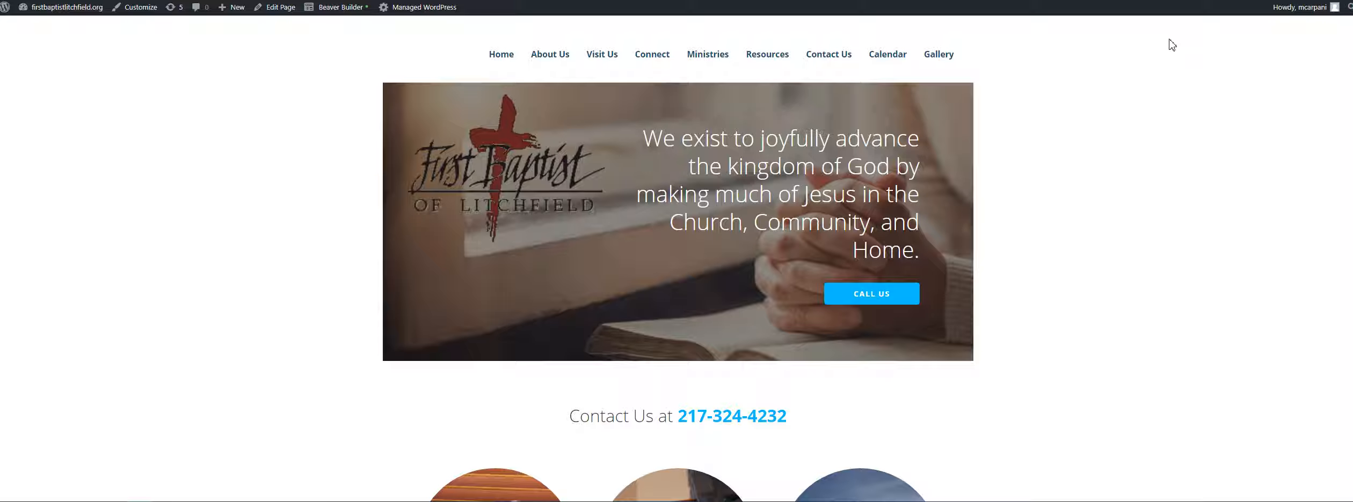
pyautogui.scroll(-5, 711, 249)
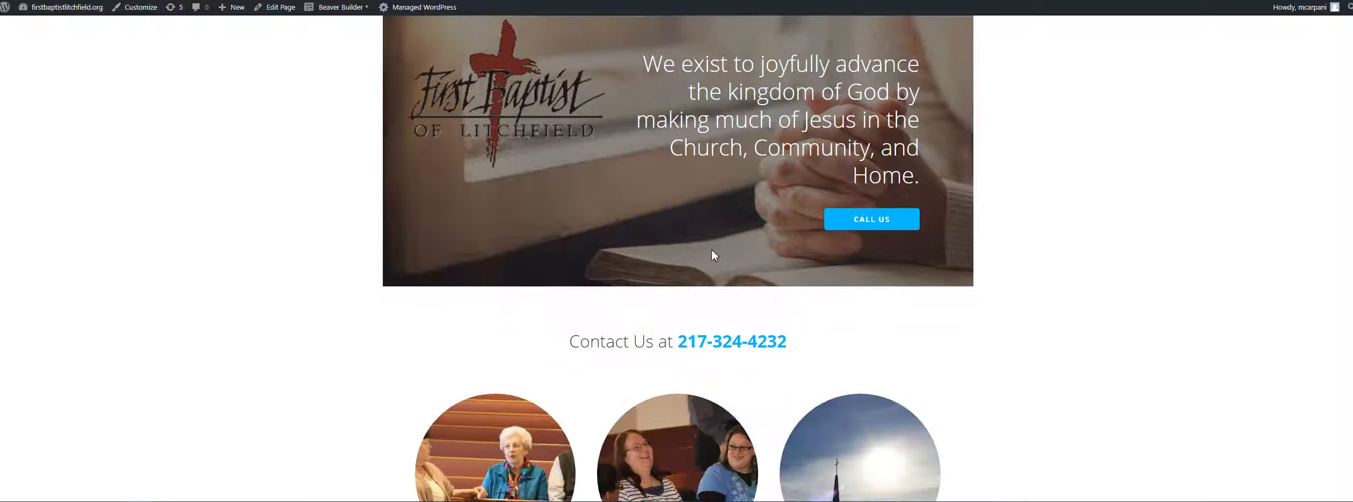
pyautogui.scroll(-1, 805, 305)
pyautogui.scroll(-10, 832, 290)
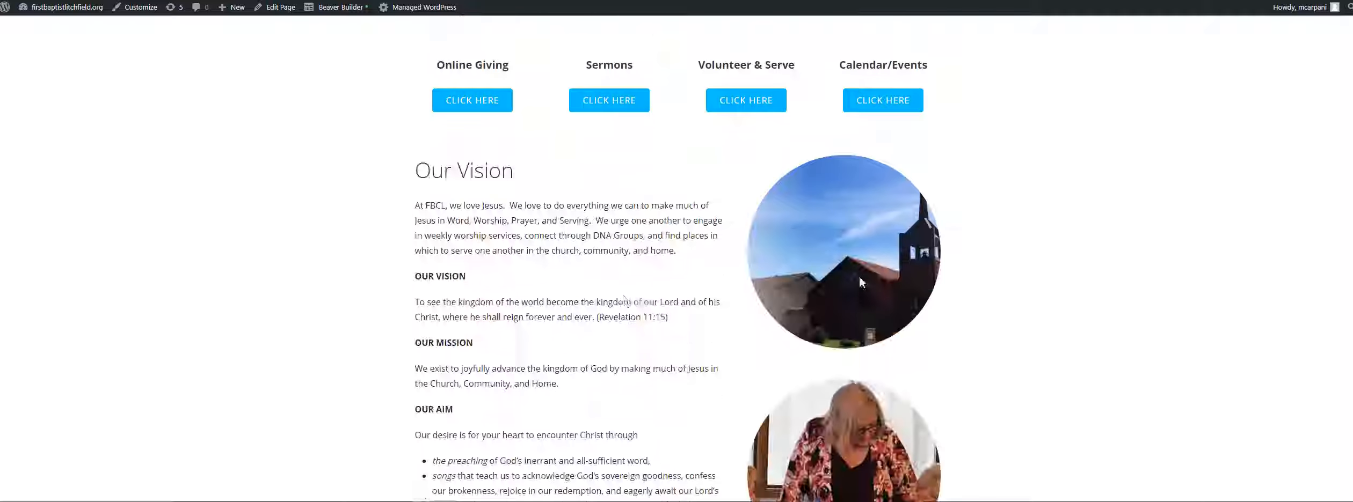
pyautogui.scroll(3, 733, 357)
pyautogui.scroll(6, 733, 357)
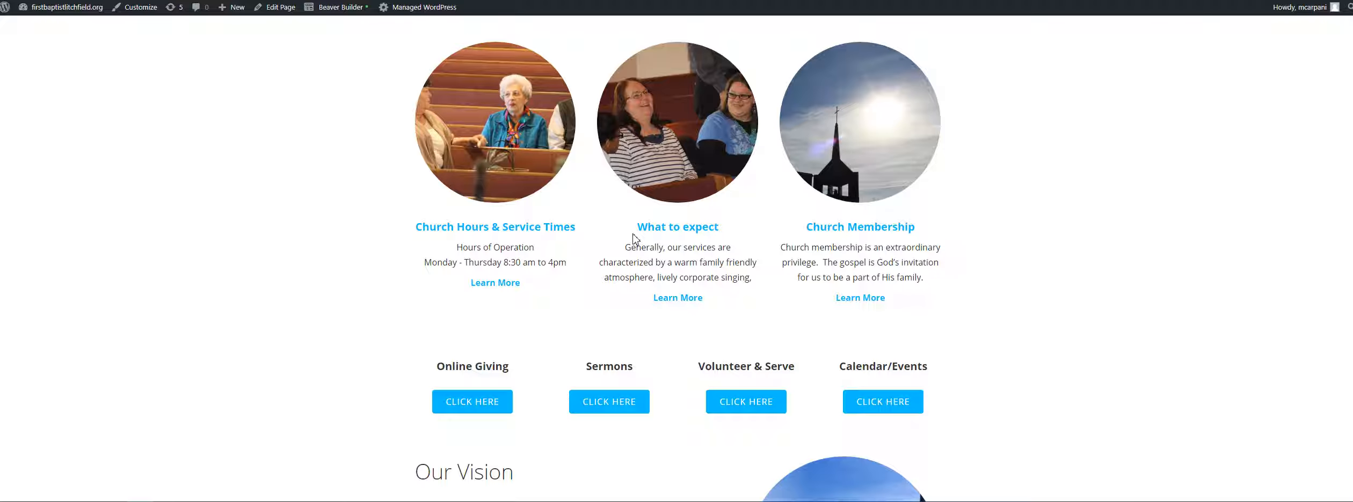
# - Open the site's Gallery page, view the last photo of the grid enlarged and close it again
pyautogui.scroll(8, 636, 236)
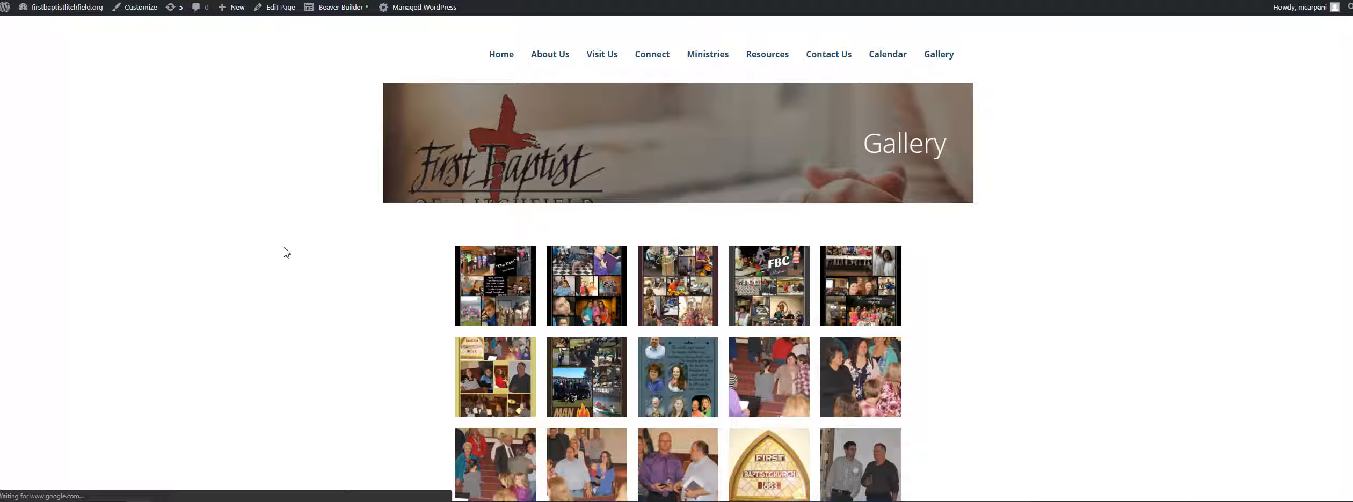
pyautogui.scroll(-3, 815, 357)
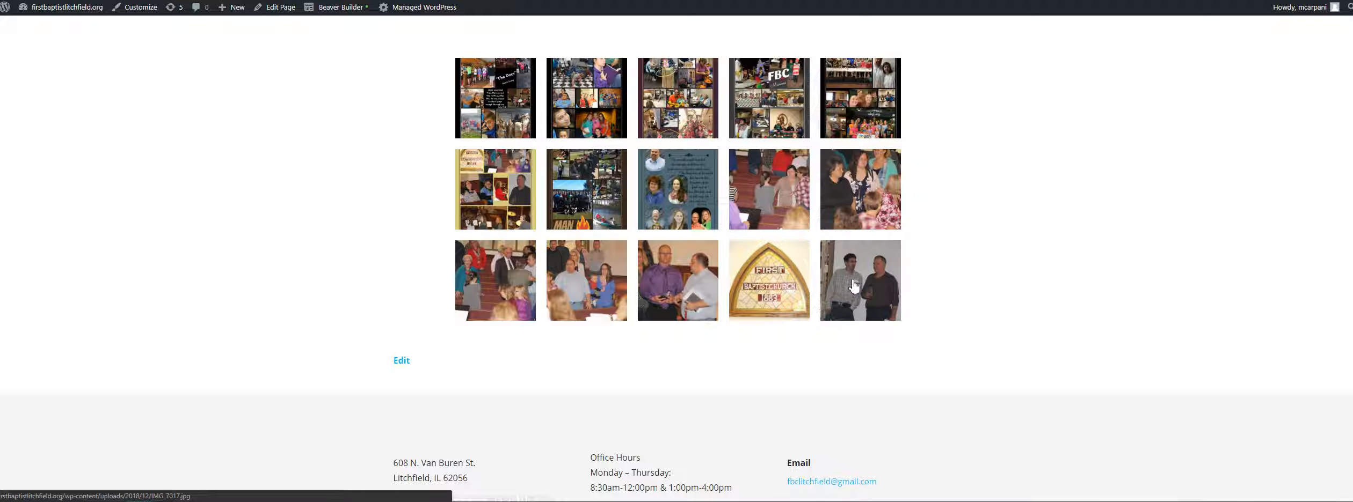
pyautogui.click(831, 264)
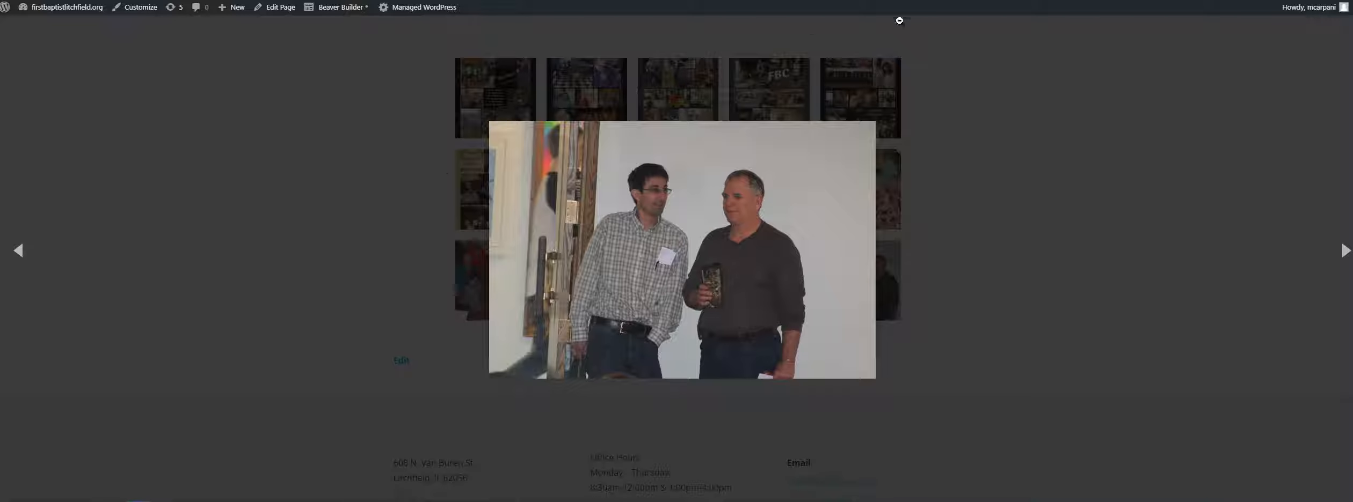
pyautogui.click(1295, 93)
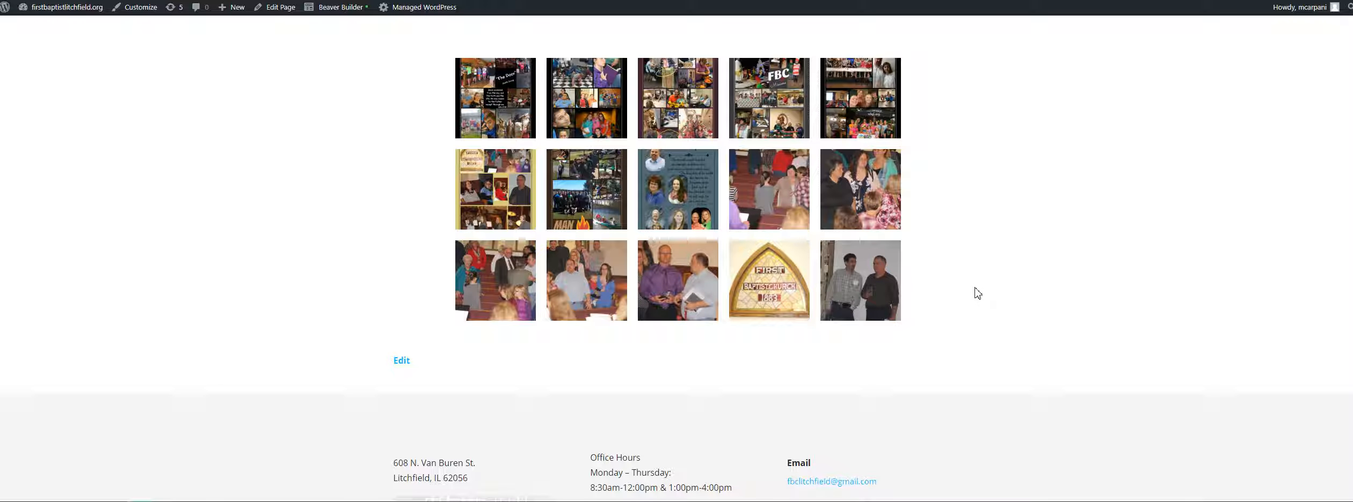
pyautogui.scroll(3, 719, 333)
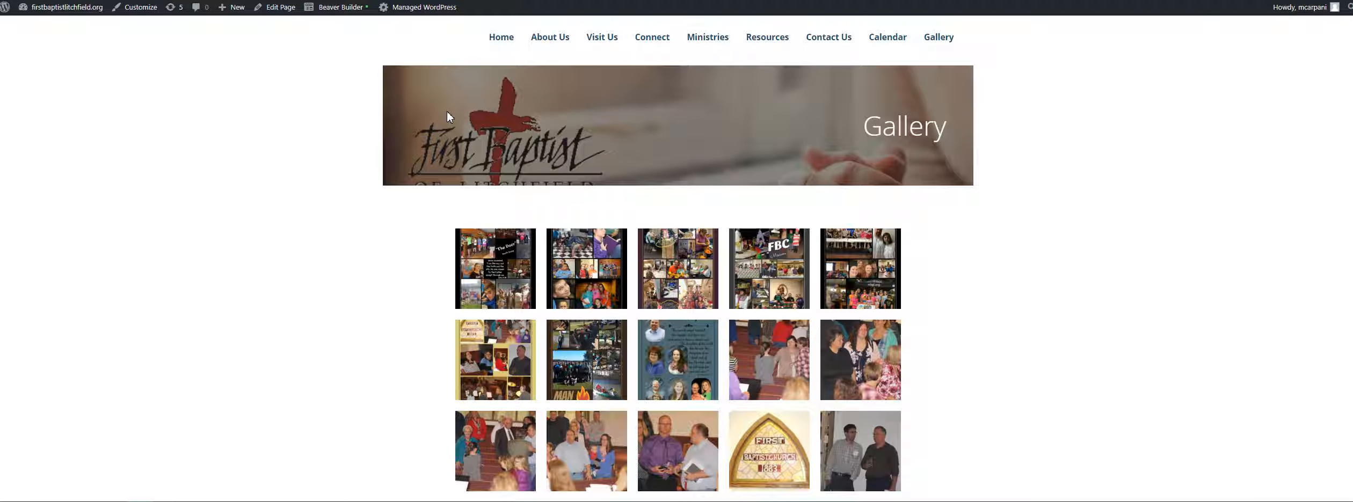
# - Open the Gallery page in Beaver Builder and inspect the photos selected in its gallery module
pyautogui.click(340, 8)
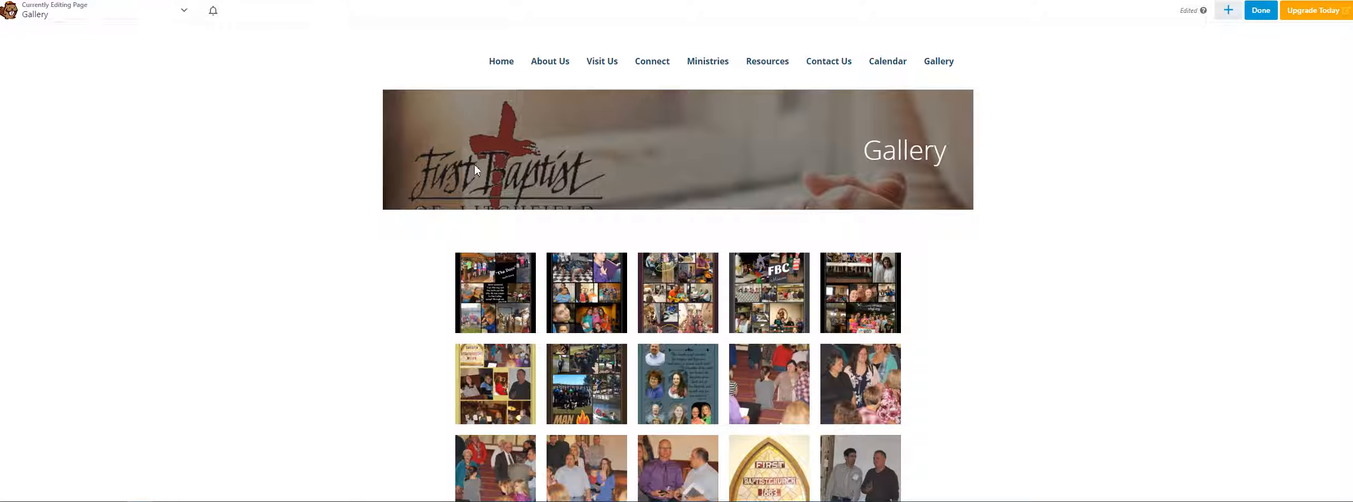
pyautogui.moveTo(654, 371)
pyautogui.scroll(-2, 190, 266)
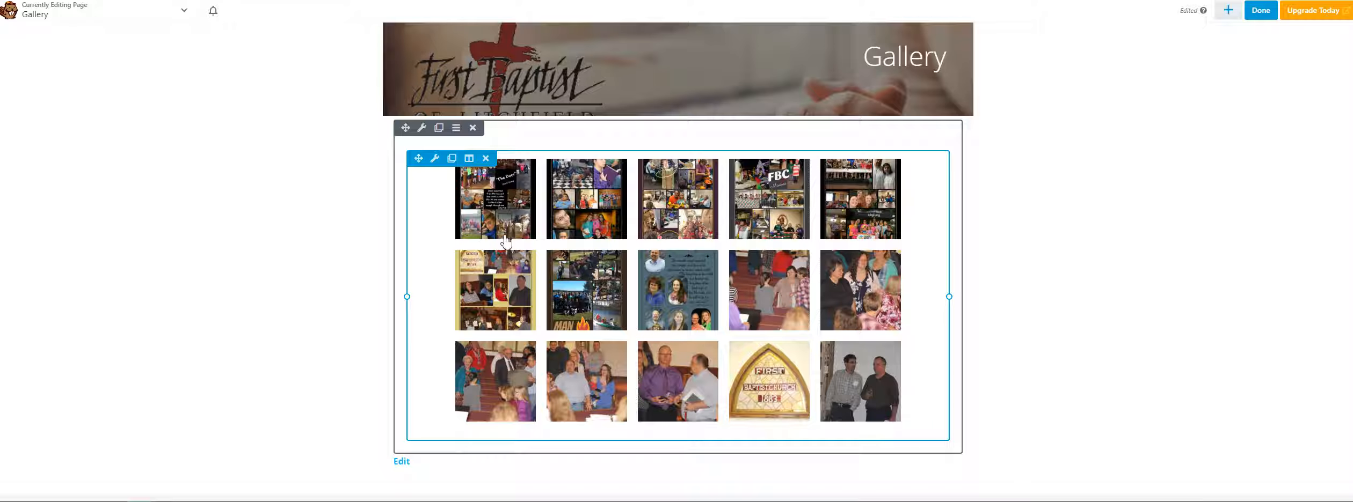
pyautogui.click(485, 257)
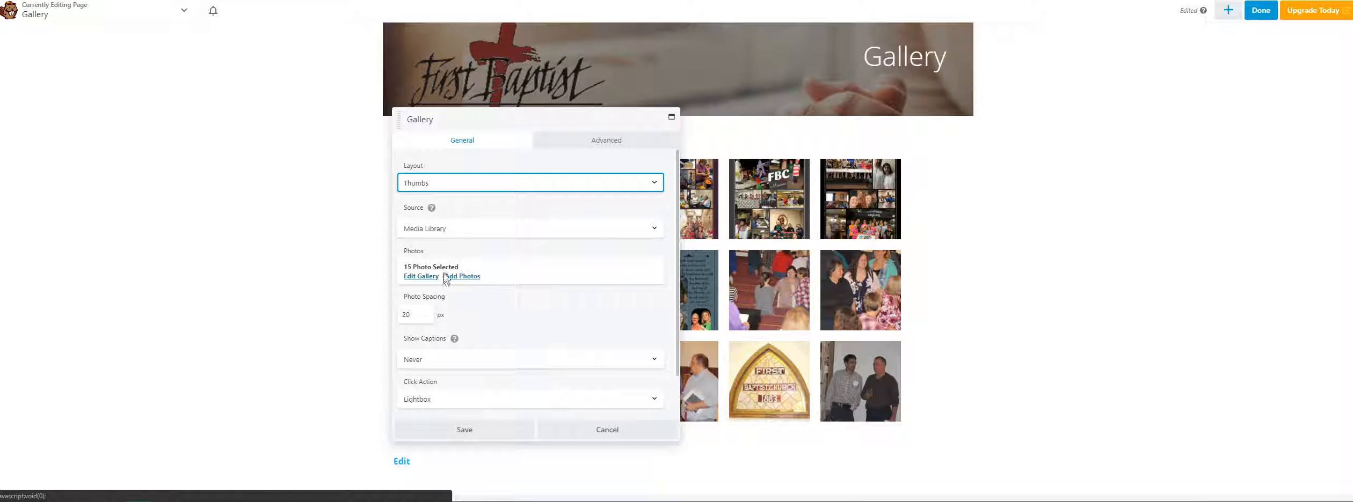
pyautogui.click(420, 278)
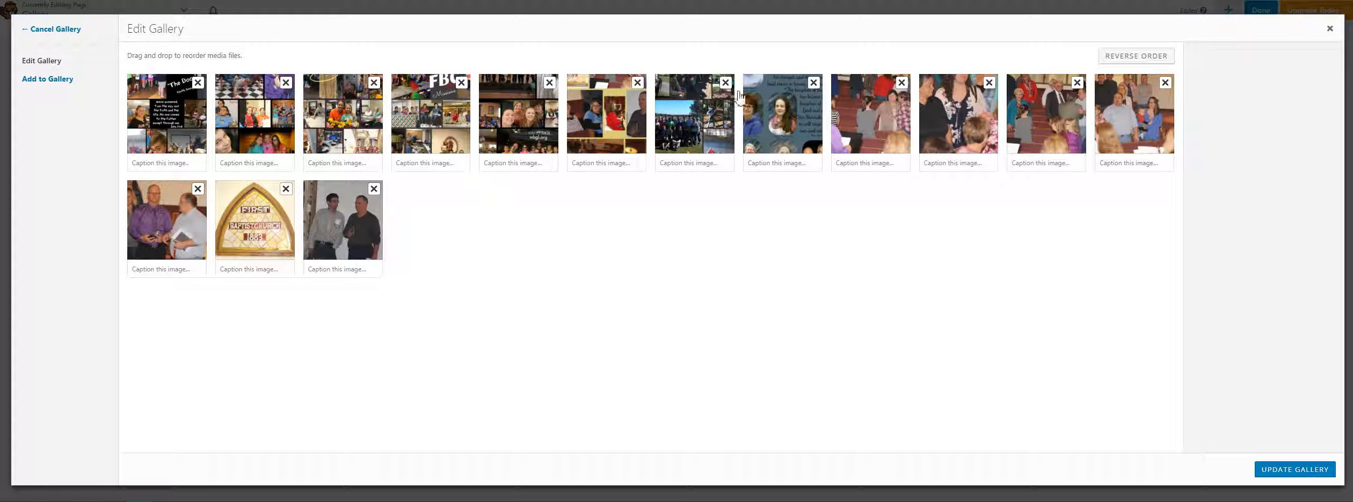
pyautogui.click(1329, 29)
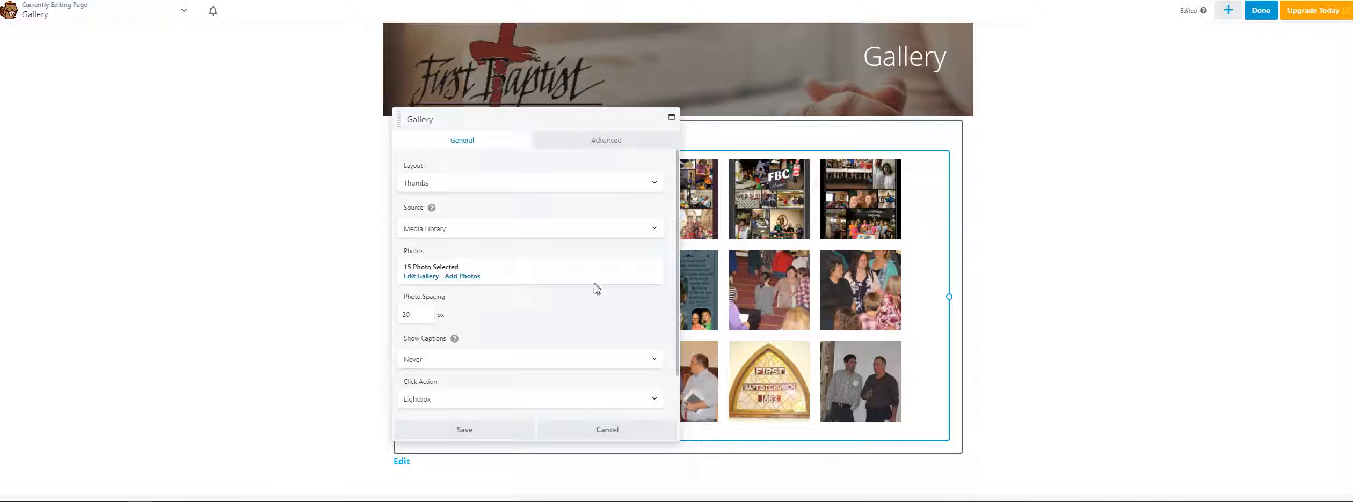
# - Add the first seven media library images to the Gallery page's photo gallery and update the gallery
pyautogui.click(467, 277)
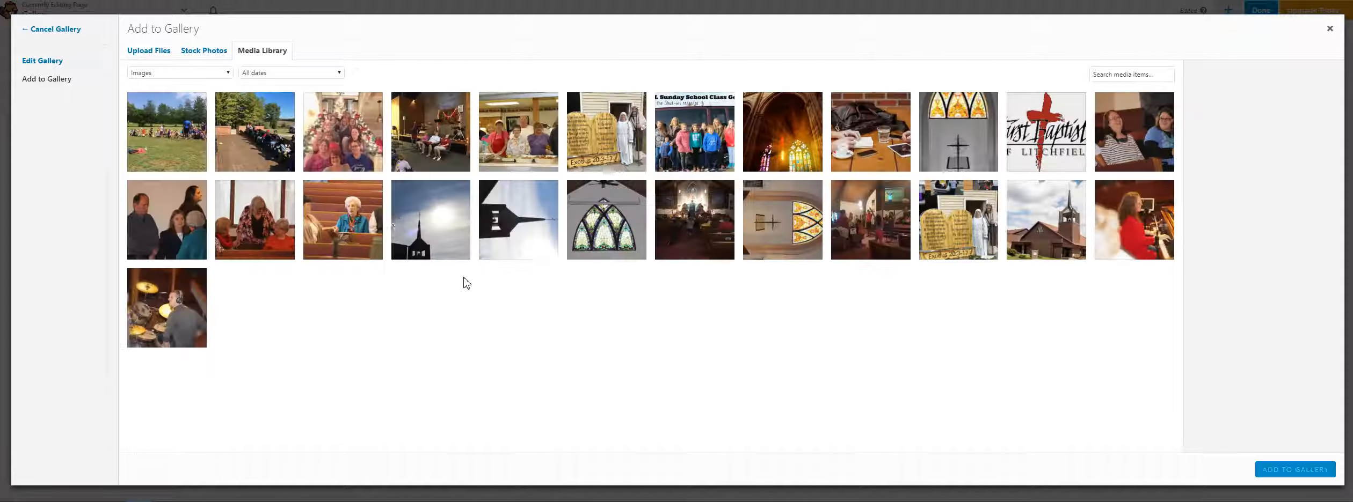
pyautogui.click(167, 134)
pyautogui.click(255, 136)
pyautogui.click(341, 137)
pyautogui.click(429, 137)
pyautogui.click(516, 137)
pyautogui.click(604, 138)
pyautogui.click(693, 143)
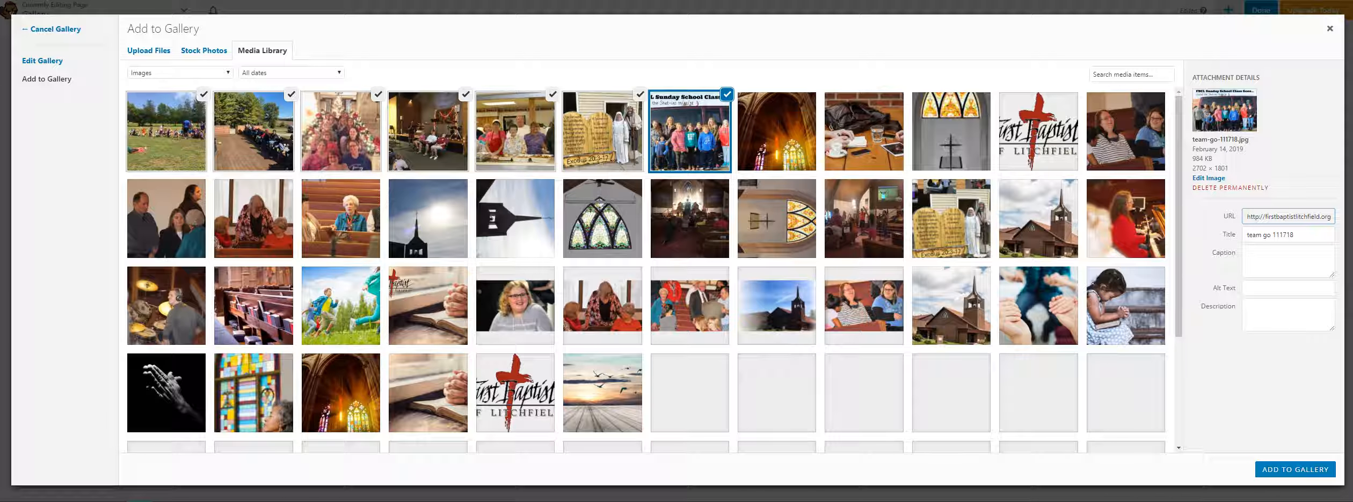
pyautogui.click(1298, 470)
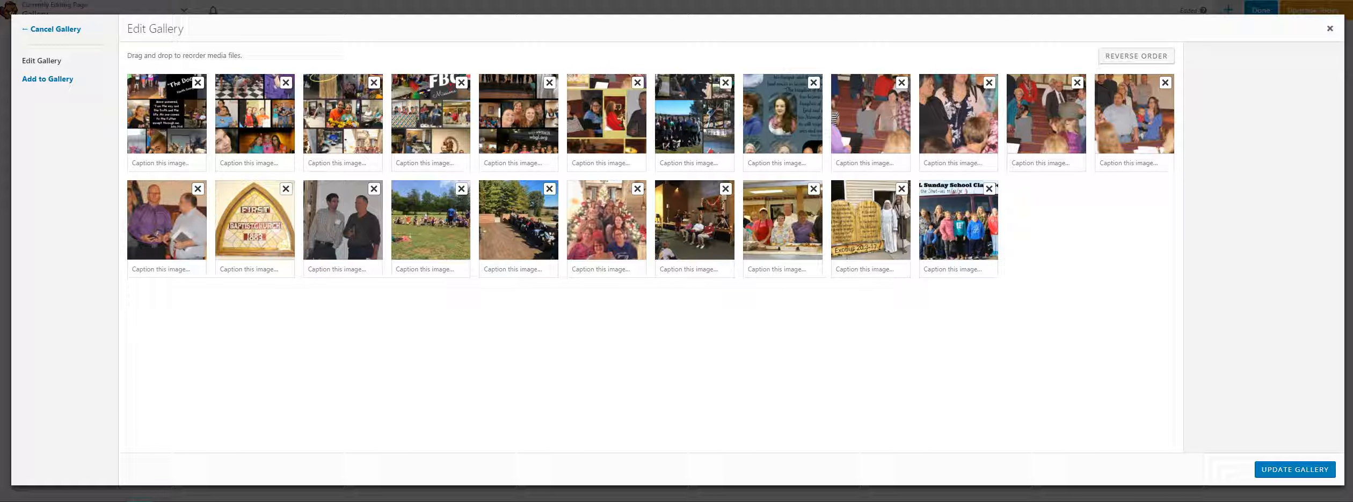
pyautogui.click(1321, 475)
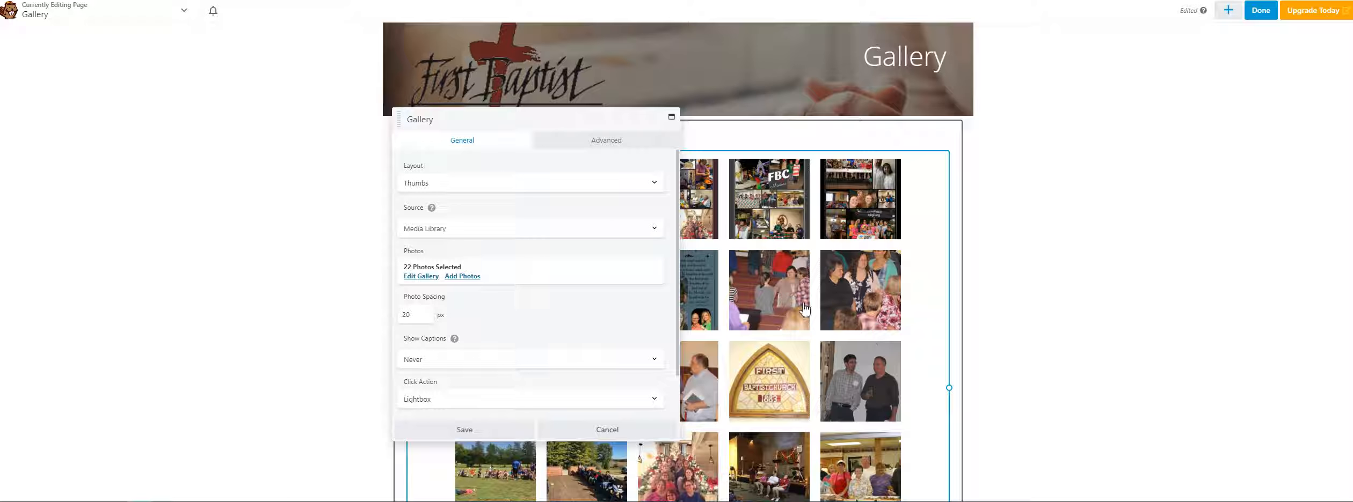
# - Save the gallery module and review the added photos at the end of the grid
pyautogui.scroll(-2, 805, 312)
pyautogui.click(465, 430)
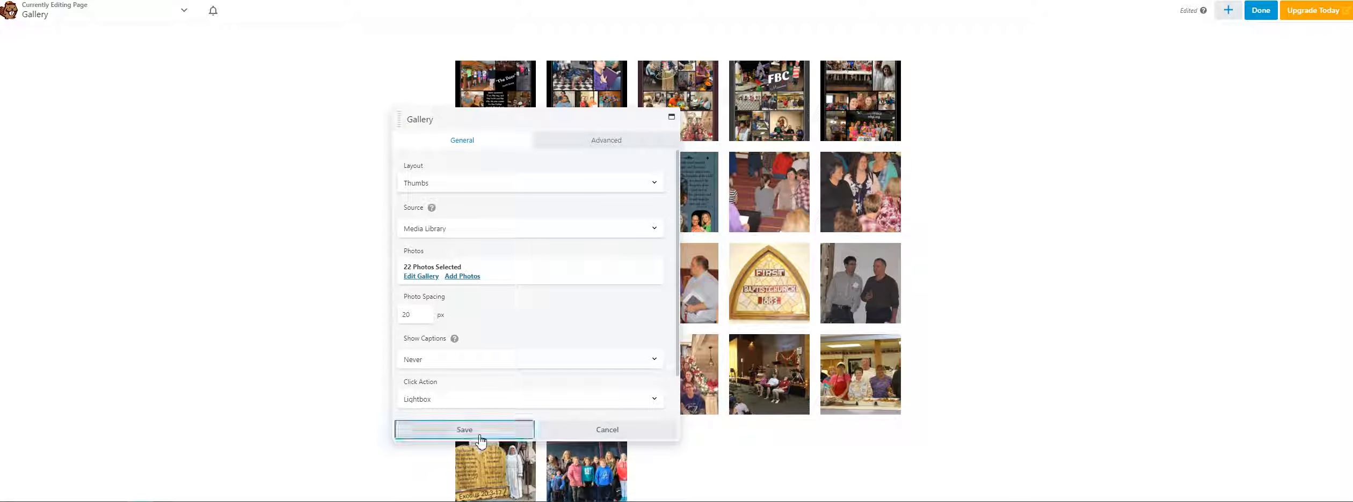
pyautogui.scroll(-2, 778, 290)
pyautogui.scroll(-2, 778, 290)
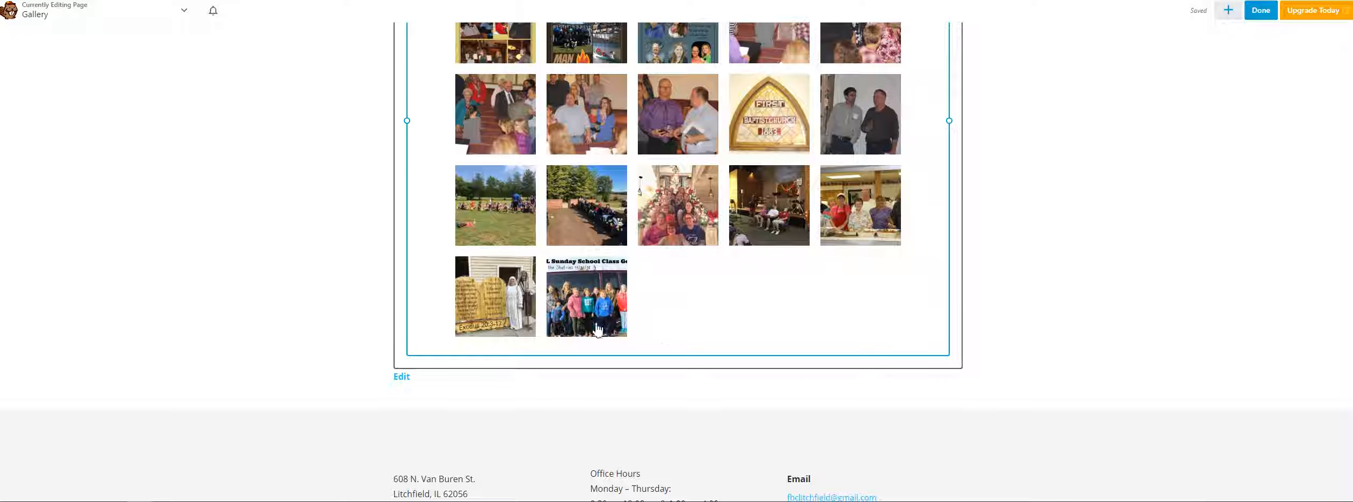
pyautogui.click(593, 312)
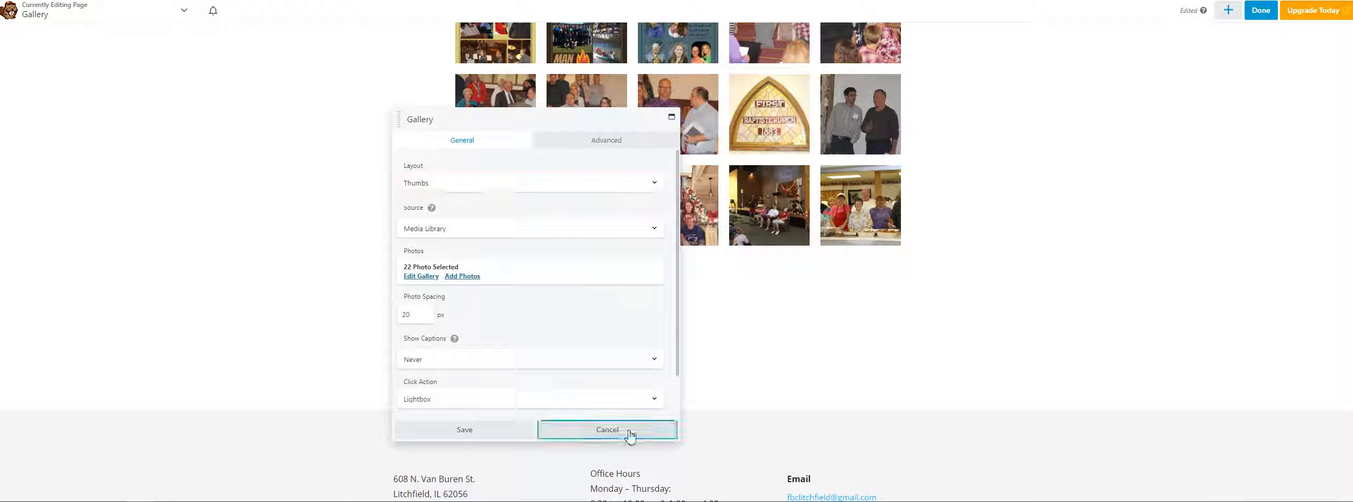
# - Close the gallery module settings, finish editing and publish the Gallery page with the added photos
pyautogui.click(596, 430)
pyautogui.click(1268, 13)
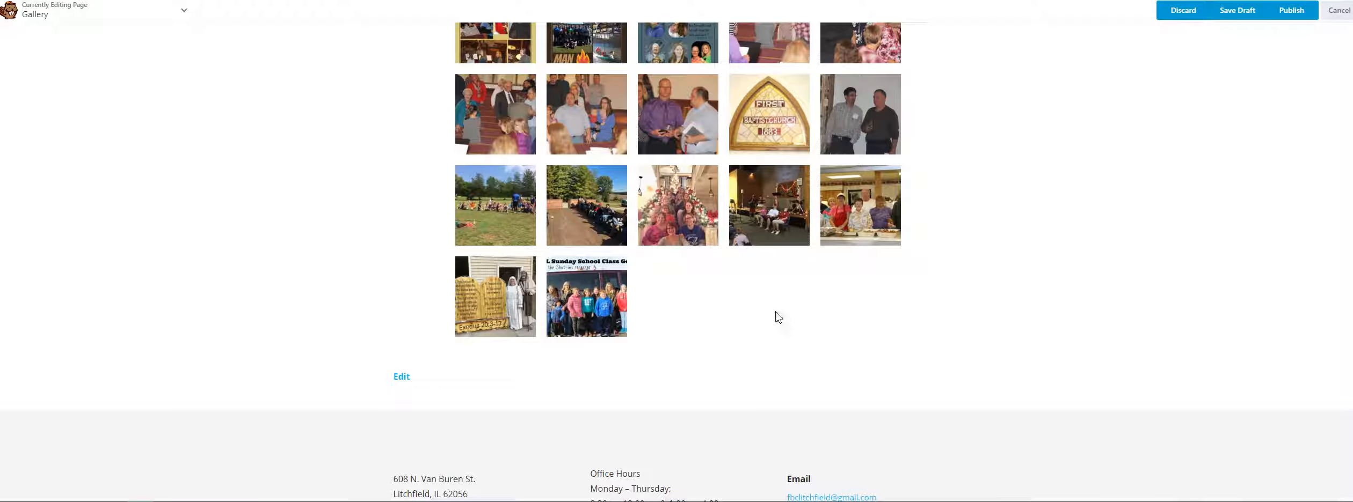
pyautogui.click(565, 286)
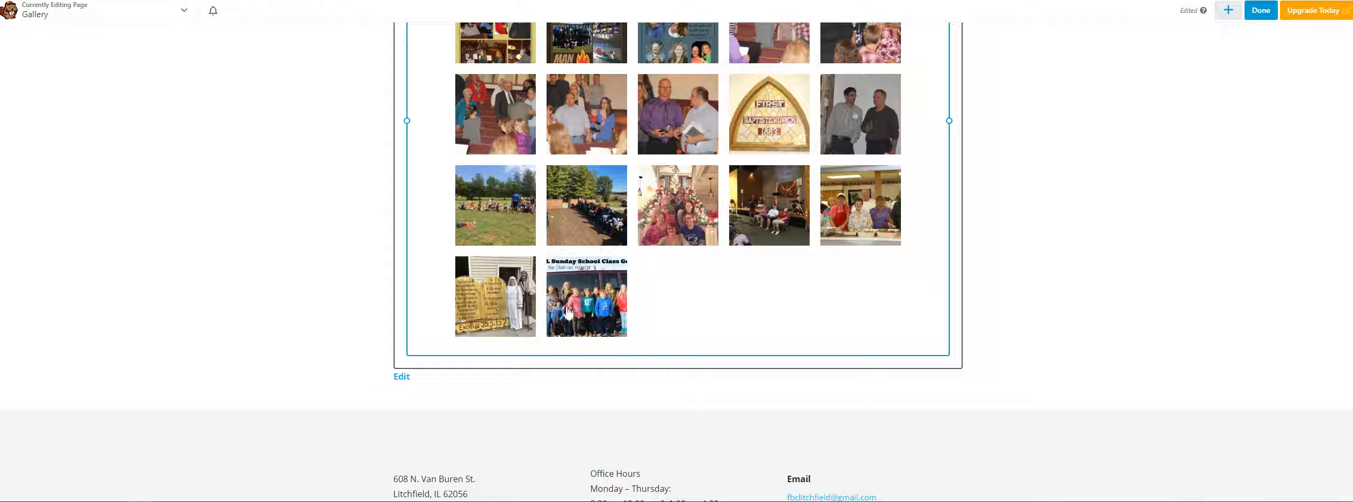
pyautogui.scroll(2, 483, 285)
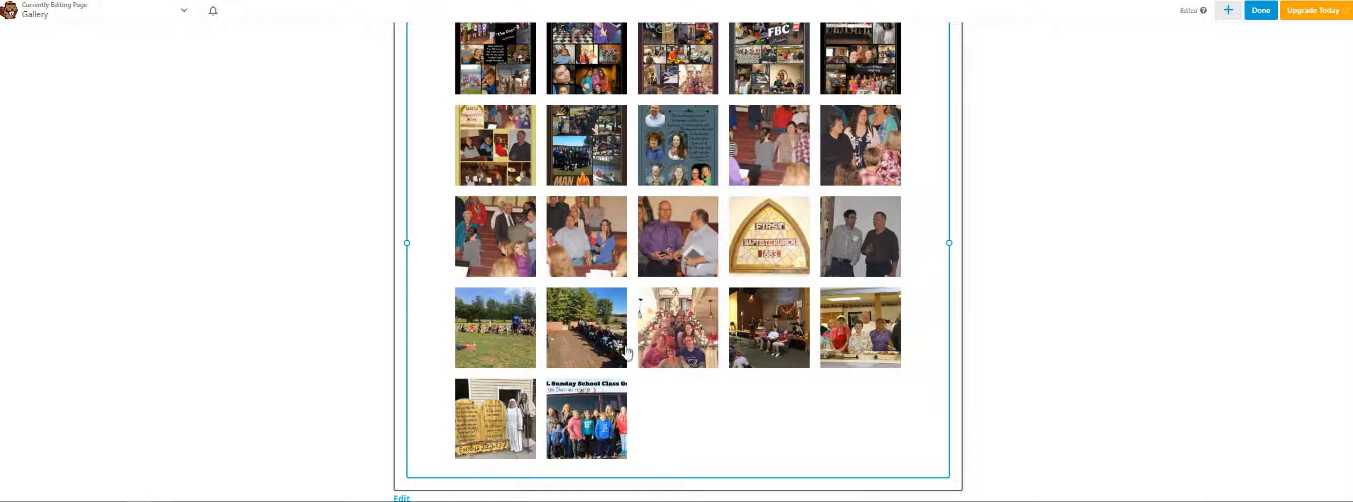
pyautogui.click(1264, 15)
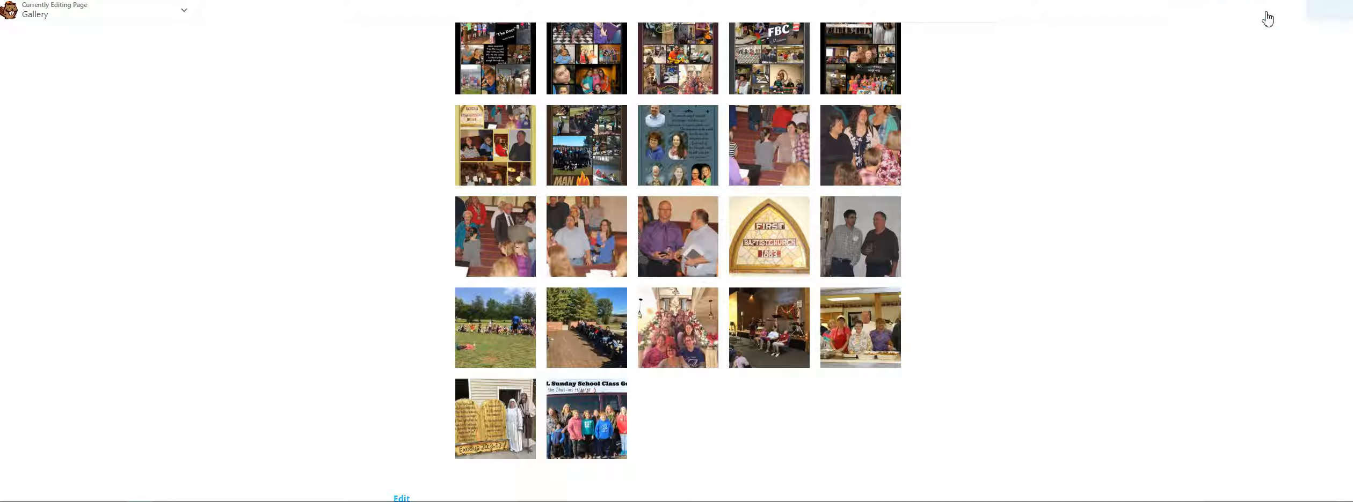
pyautogui.click(1295, 15)
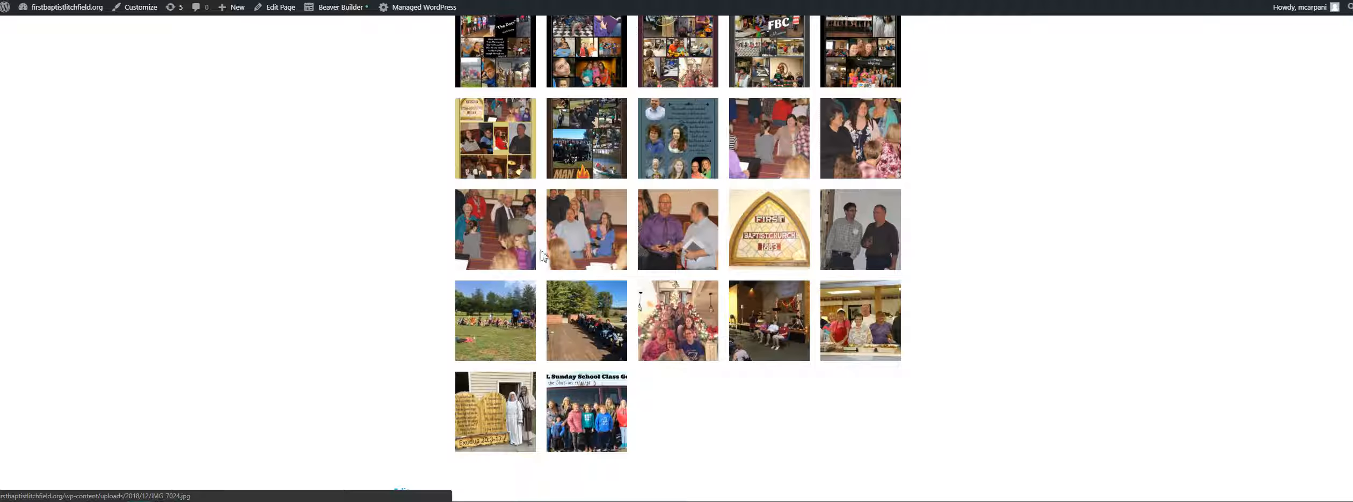
# - View the added outdoor field photo enlarged on the published Gallery page and close it again
pyautogui.click(489, 322)
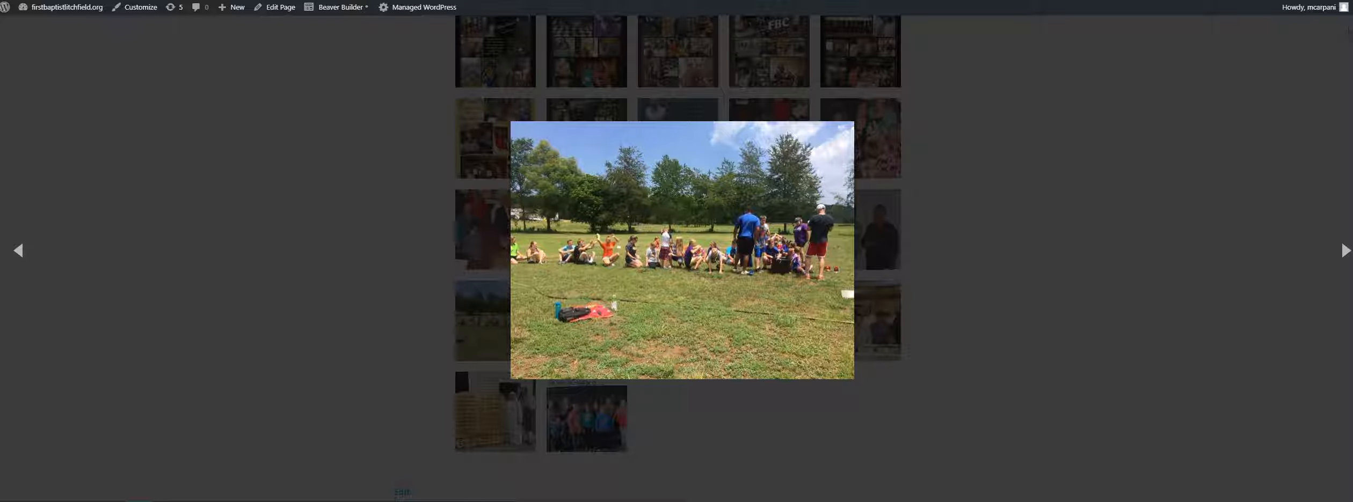
pyautogui.click(1171, 135)
pyautogui.scroll(3, 1019, 242)
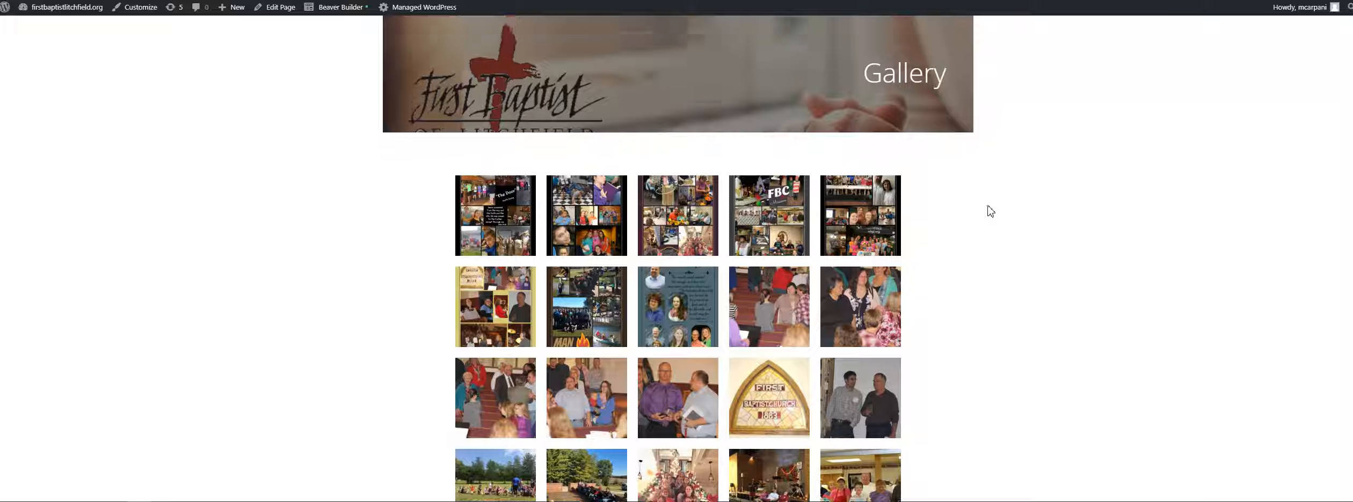
pyautogui.scroll(2, 913, 182)
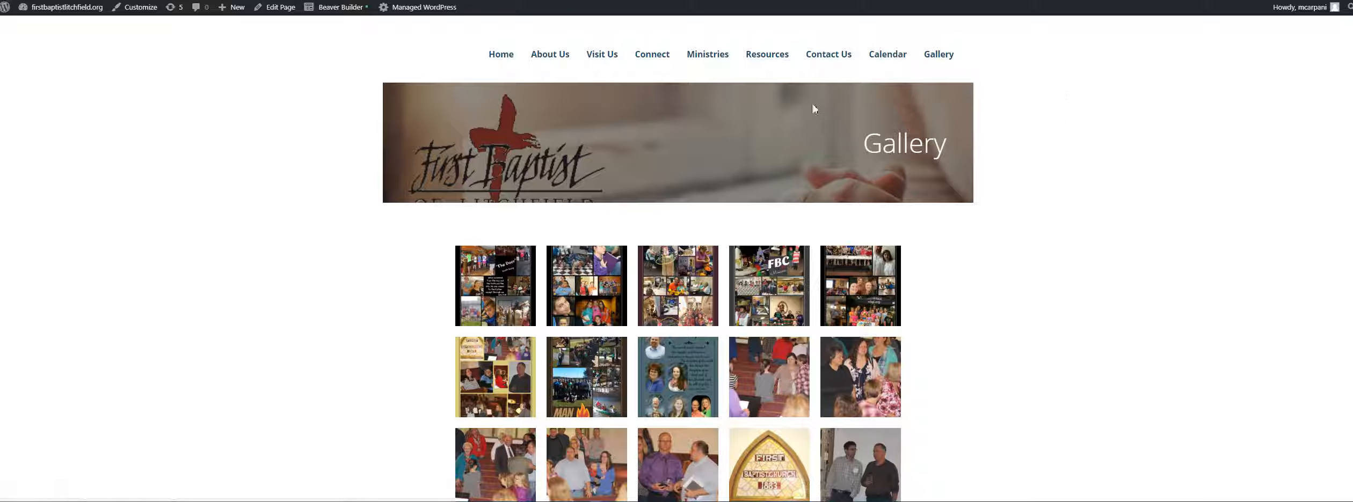
# - Visit the site's Resources and Connect pages and look through the content of each
pyautogui.moveTo(761, 59)
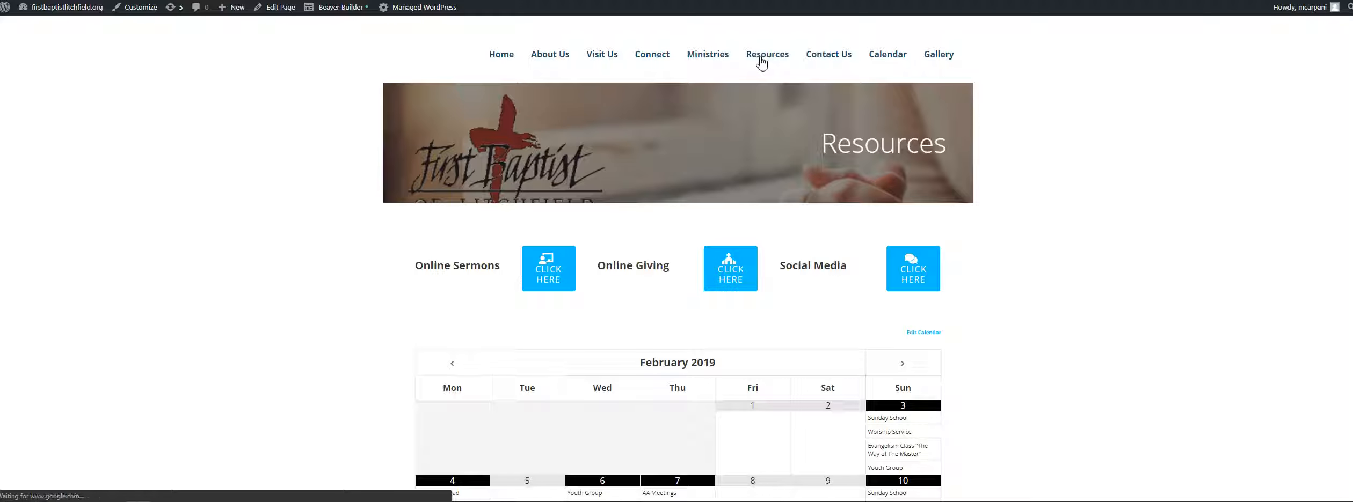
pyautogui.scroll(-10, 323, 299)
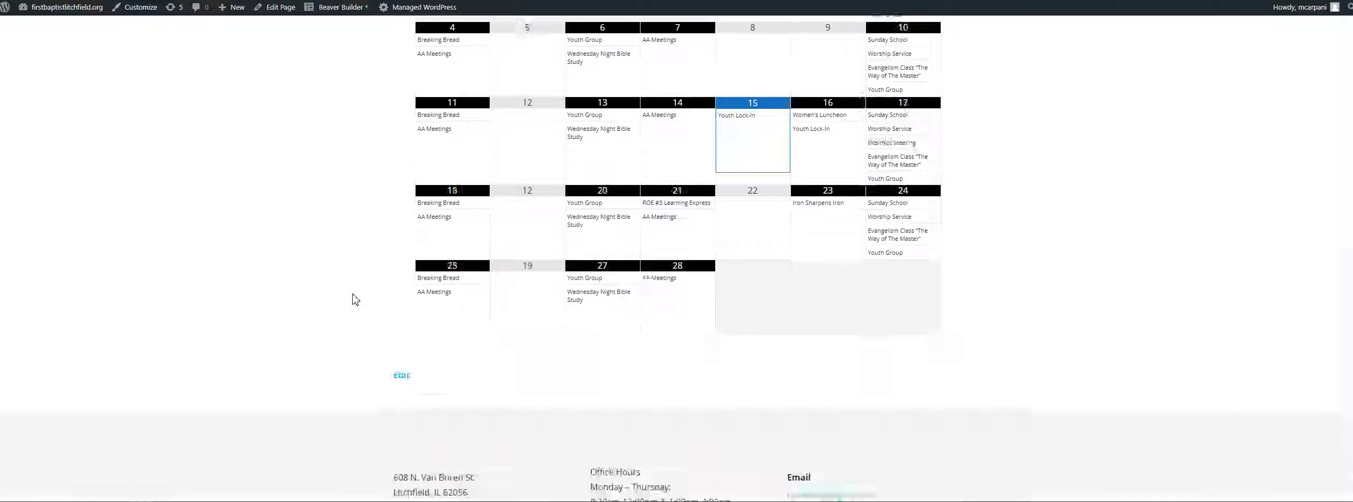
pyautogui.scroll(10, 354, 300)
pyautogui.moveTo(653, 63)
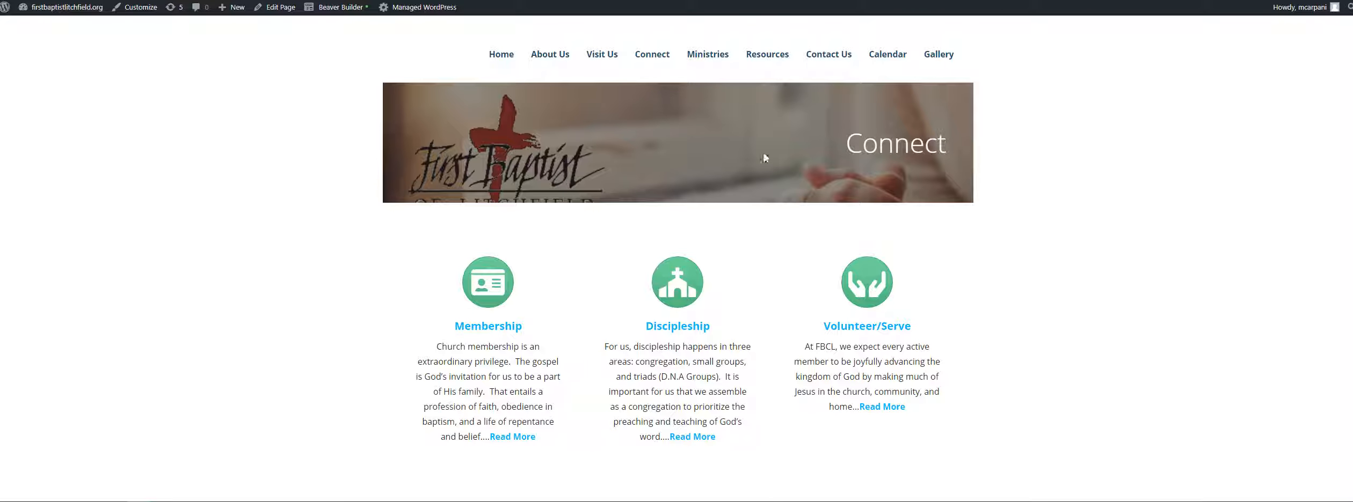
pyautogui.scroll(-5, 526, 353)
pyautogui.scroll(-5, 474, 245)
pyautogui.scroll(10, 416, 269)
# - Open the Connect page in Beaver Builder and inspect the heading, text and Read More link of the Volunteer/Serve callout
pyautogui.click(334, 8)
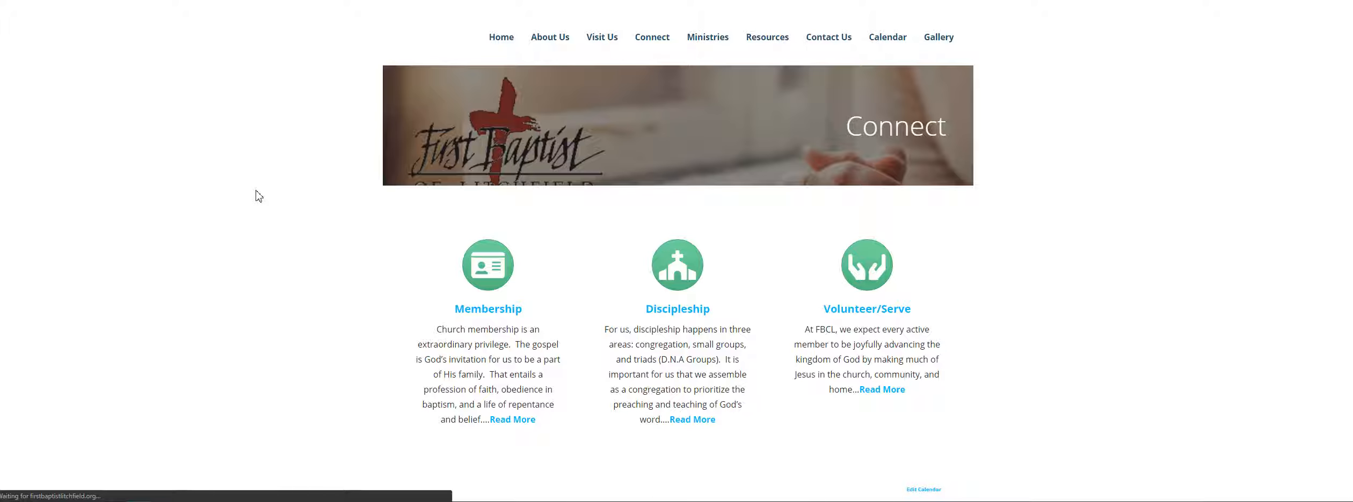
pyautogui.moveTo(487, 383)
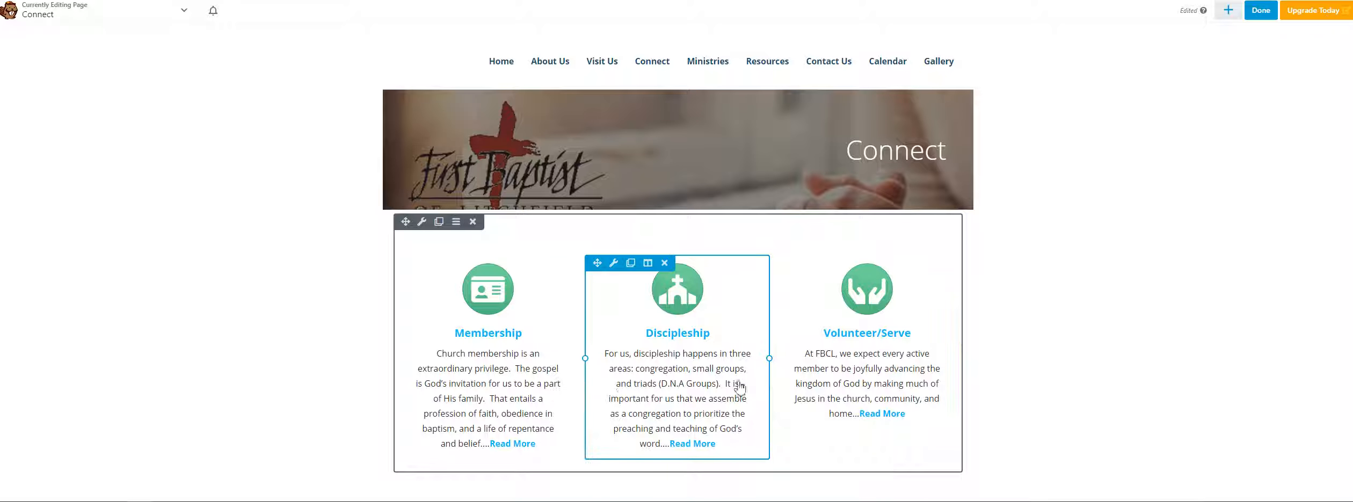
pyautogui.click(813, 375)
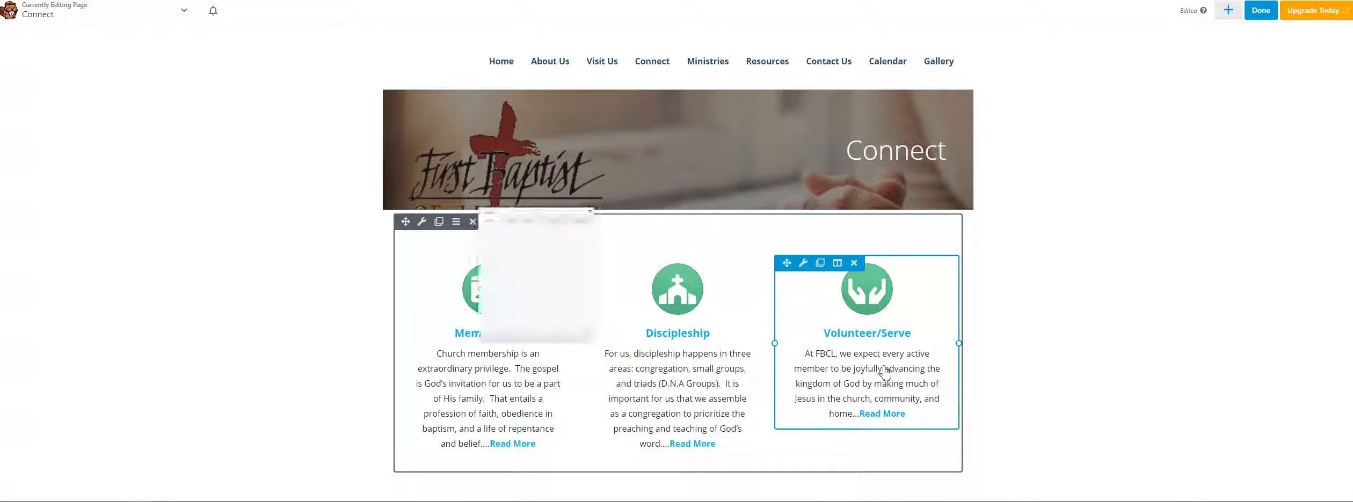
pyautogui.click(505, 302)
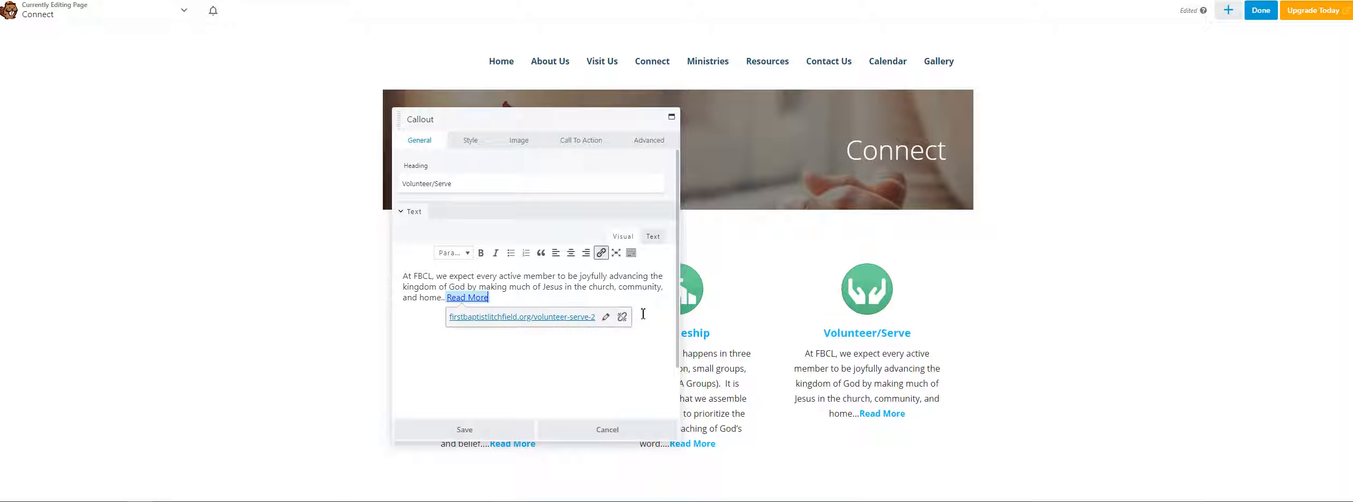
pyautogui.click(424, 276)
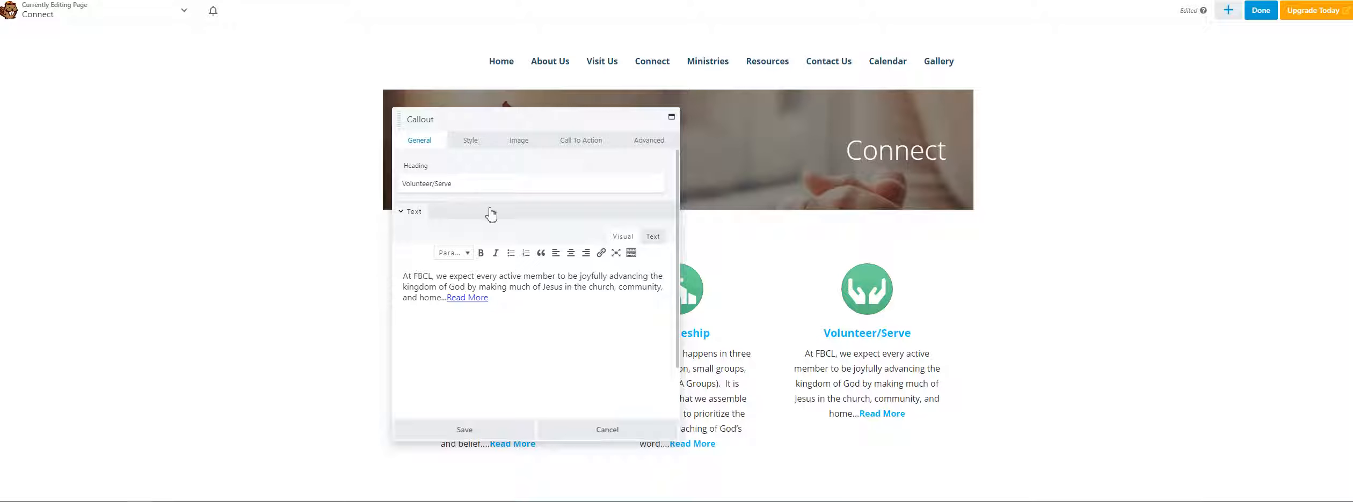
pyautogui.moveTo(484, 185); pyautogui.dragTo(396, 194)
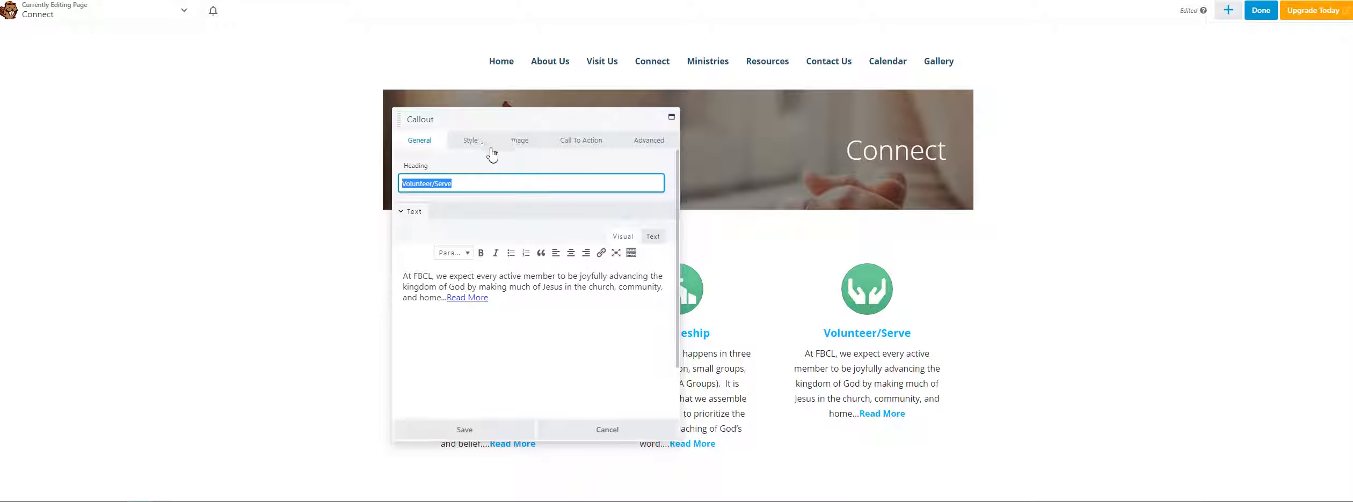
# - Change the Volunteer/Serve callout's image type to Photo and select thumbnail_IMG_4002.jpg from the media library
pyautogui.click(518, 142)
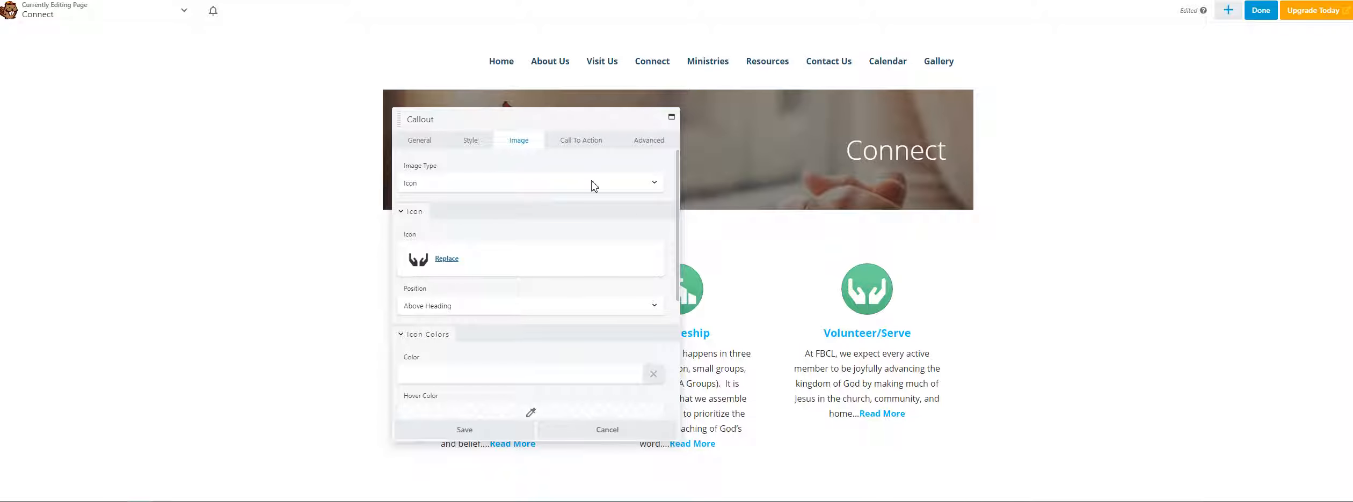
pyautogui.click(656, 185)
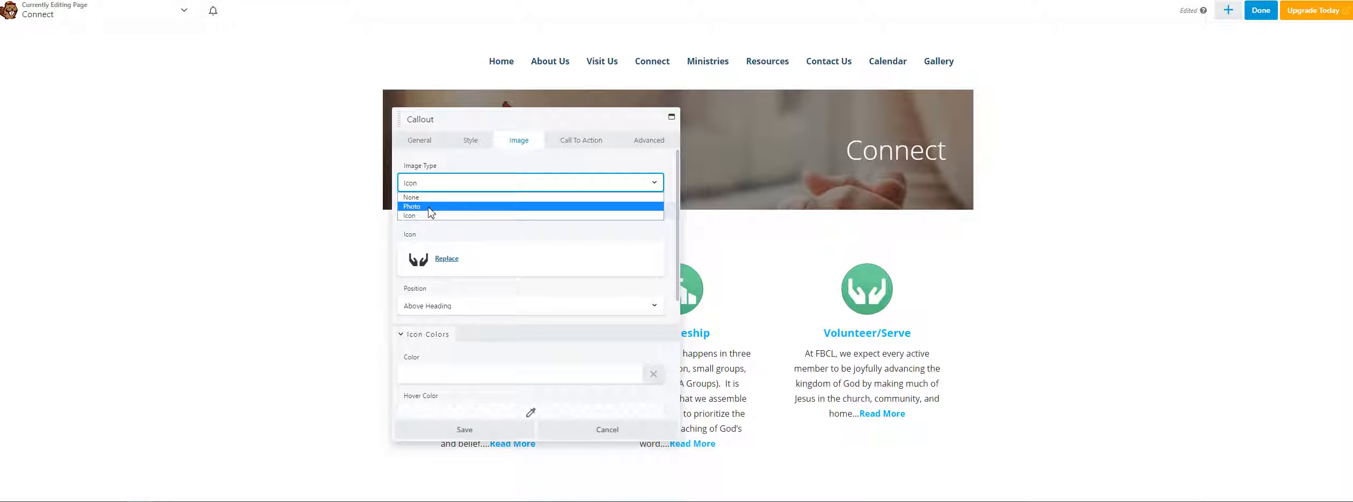
pyautogui.click(412, 207)
pyautogui.click(427, 250)
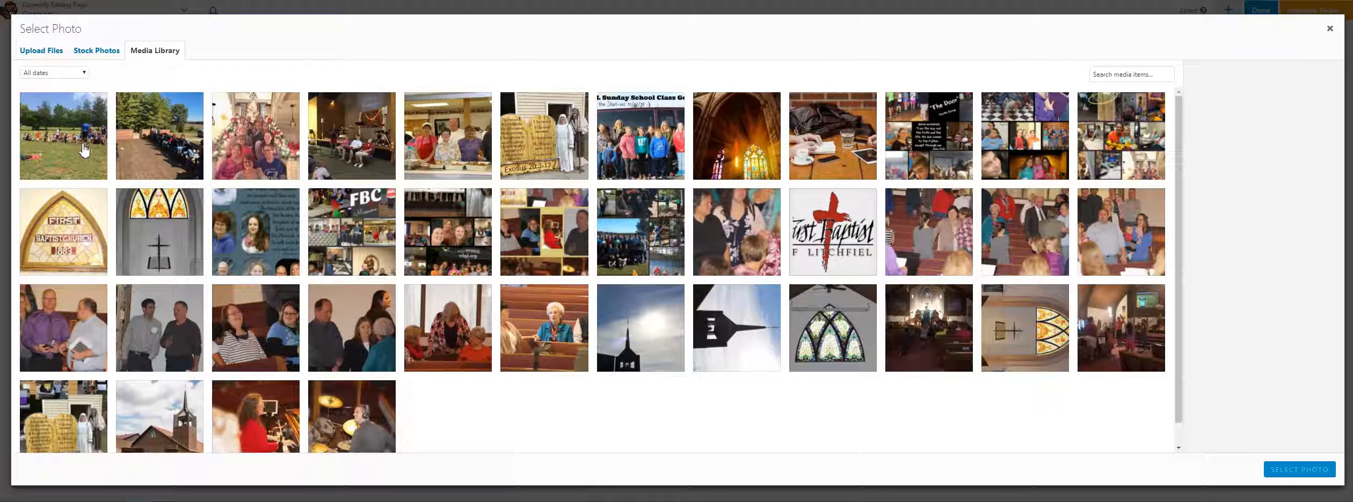
pyautogui.click(84, 150)
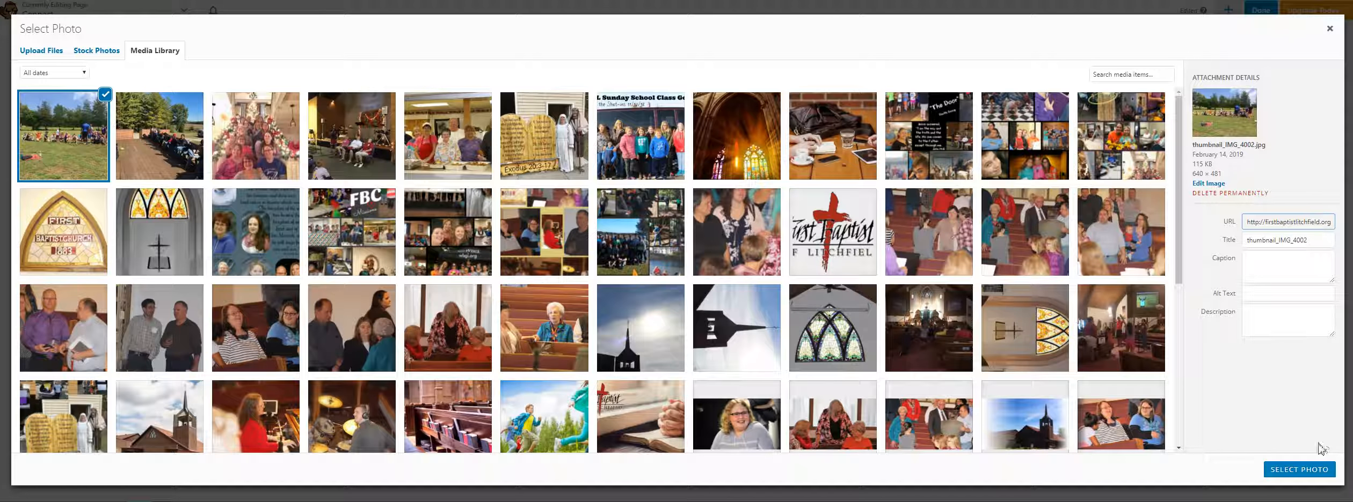
pyautogui.click(1298, 470)
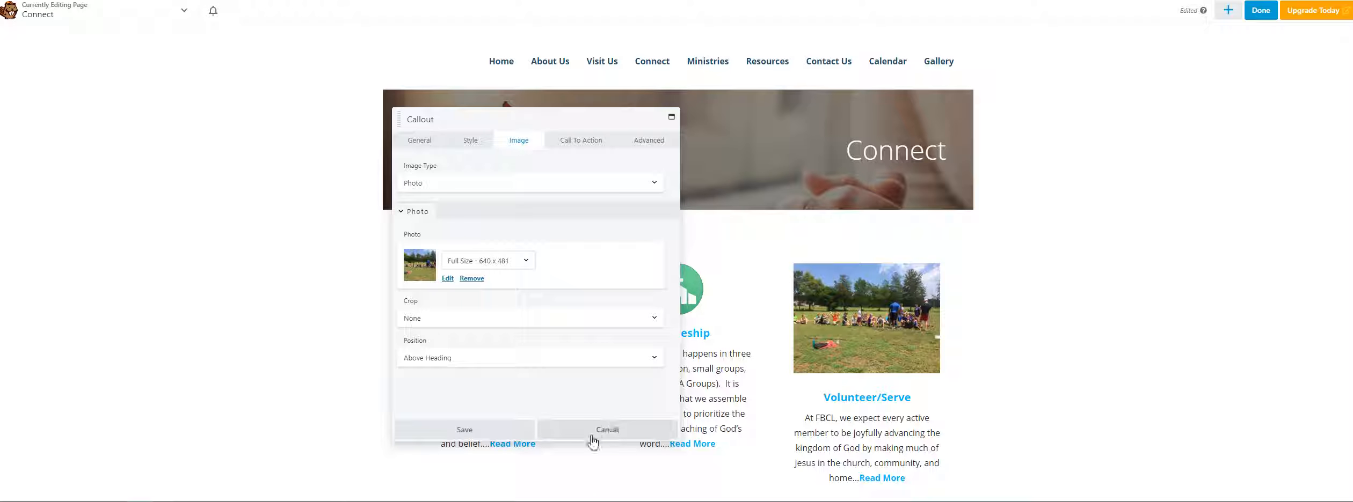
# - Cancel the callout settings, end the editing session and discard the unpublished changes to the Connect page
pyautogui.click(613, 435)
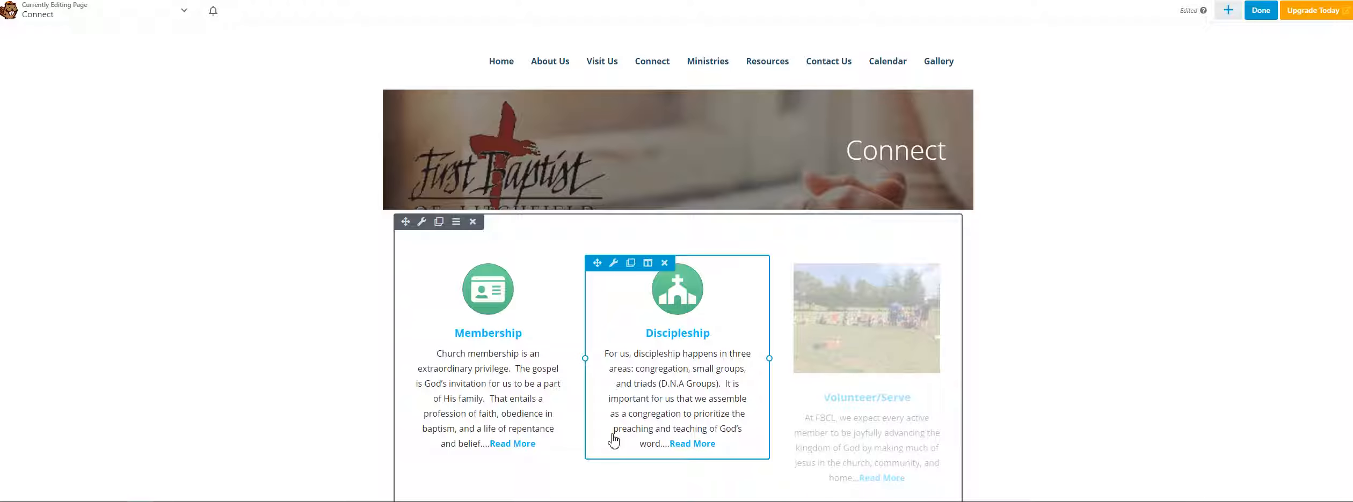
pyautogui.click(1261, 11)
pyautogui.click(1183, 10)
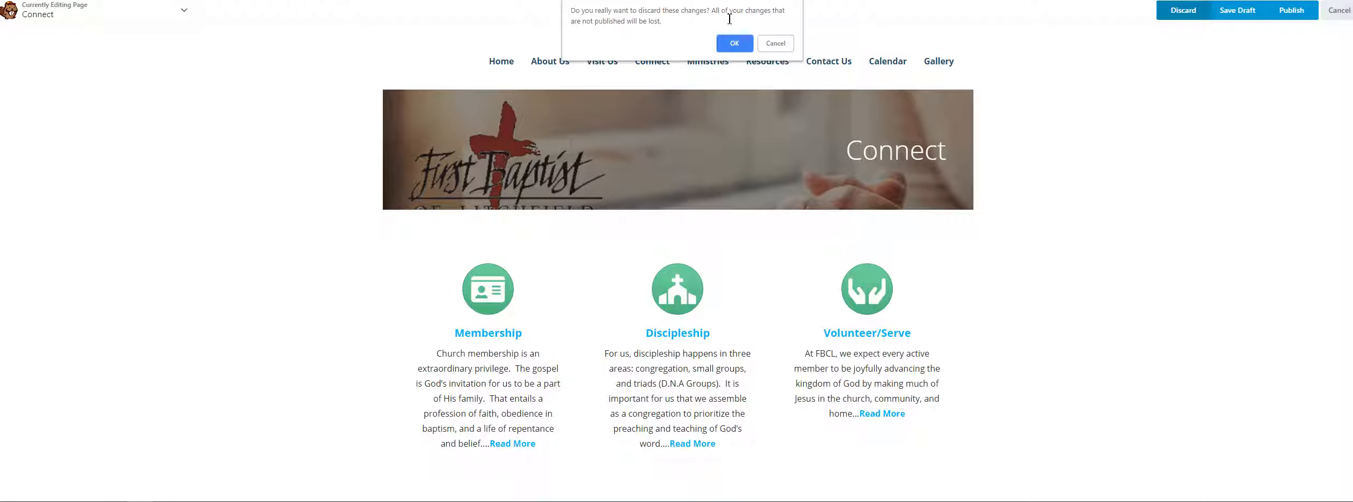
pyautogui.click(733, 46)
pyautogui.moveTo(685, 61)
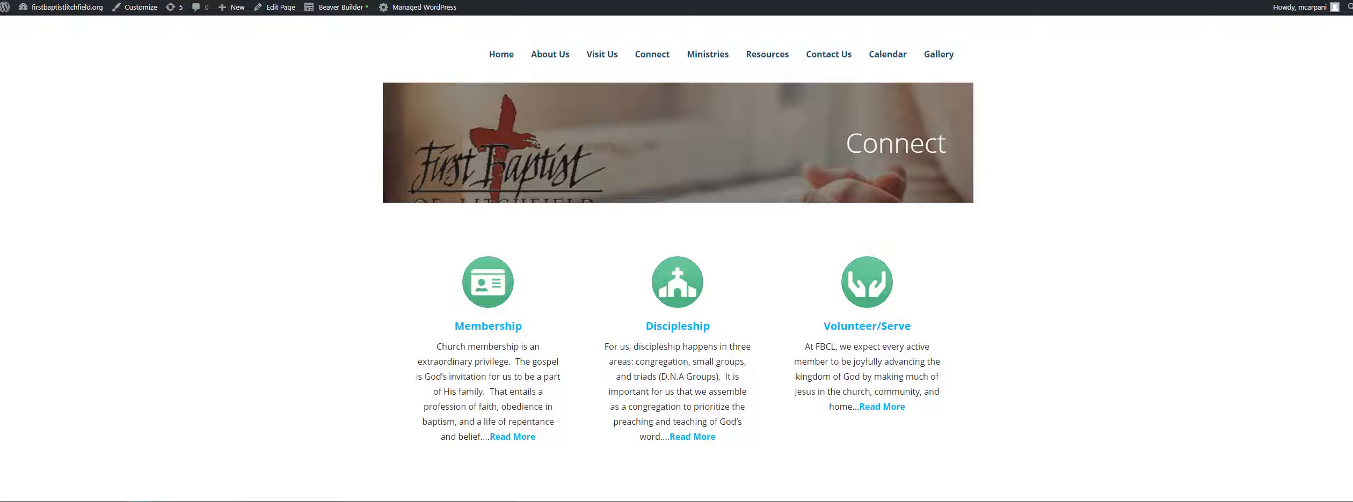
pyautogui.click(219, 501)
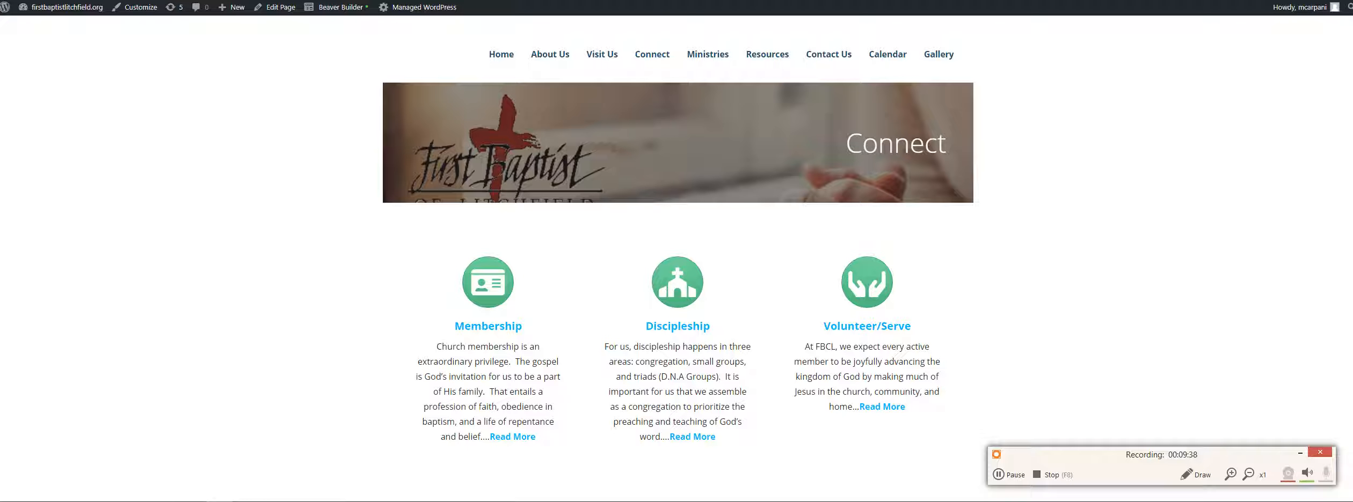